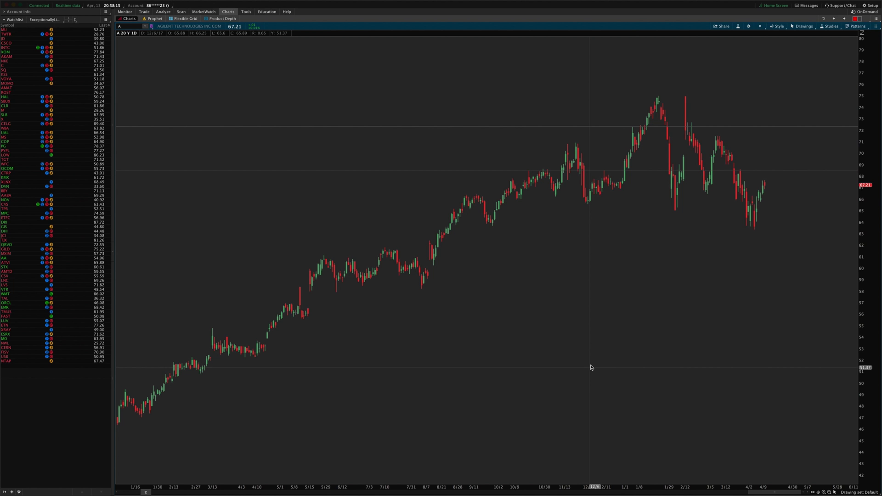
Switch to the Chrome window showing the Gmail order email with the shared links.
key("super+Tab")
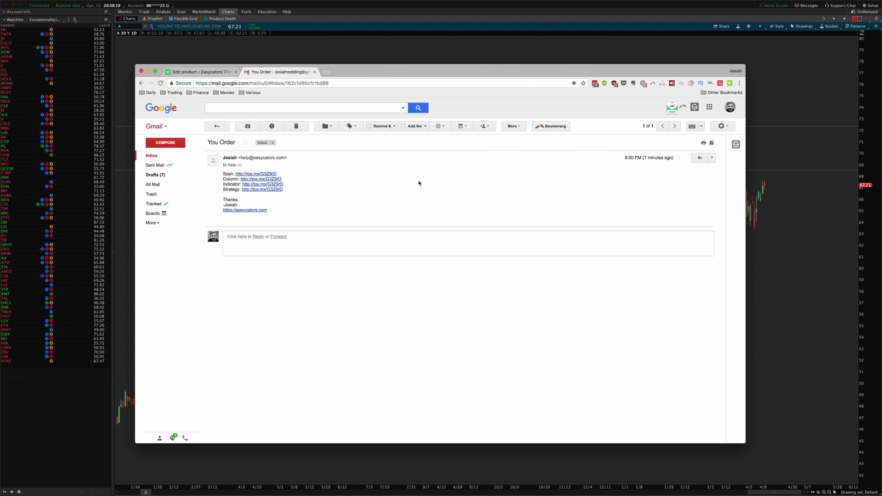
mouse_move(299, 187)
left_mouse_down()
mouse_move(223, 166)
mouse_move(294, 195)
mouse_move(220, 171)
mouse_move(295, 175)
mouse_move(224, 178)
mouse_move(223, 189)
mouse_move(293, 190)
left_mouse_up()
left_click(223, 174)
left_click(298, 176)
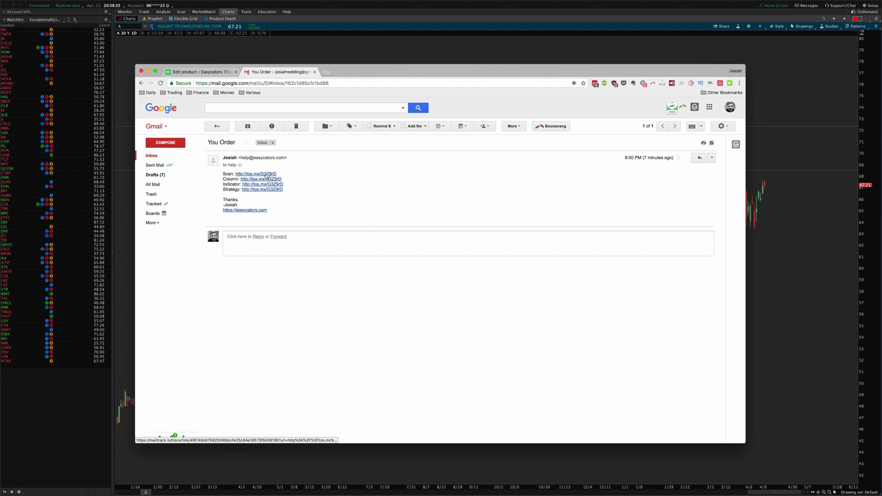
left_click_drag(275, 176, 236, 174)
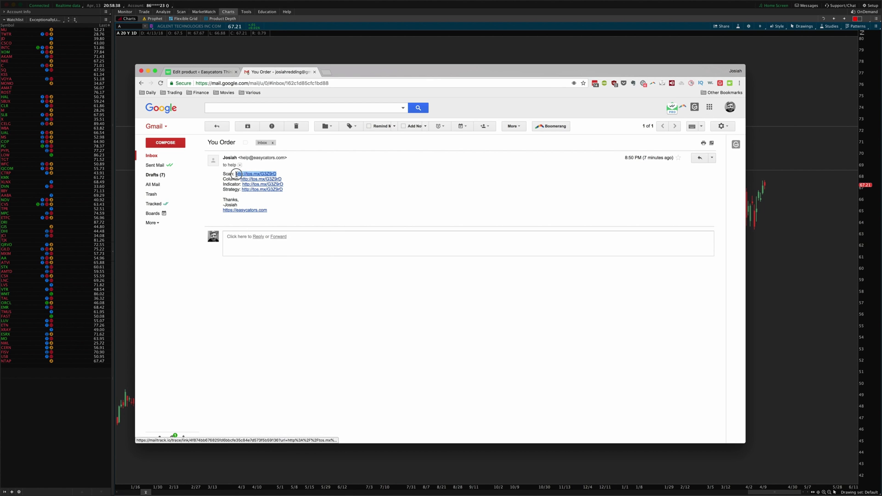
left_click(352, 198)
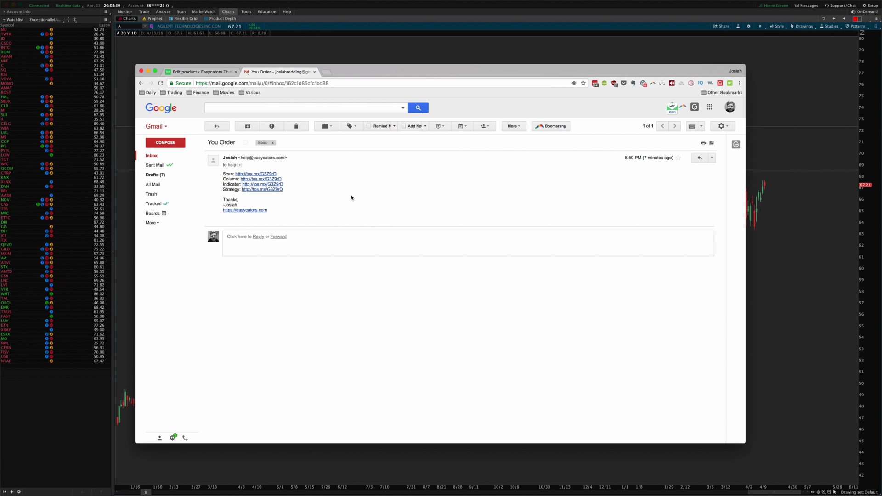
left_click(265, 176)
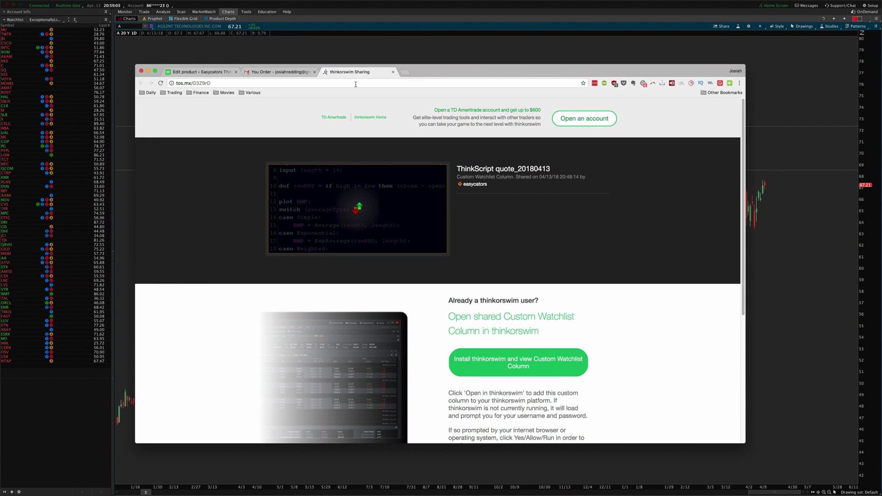
key("super+w")
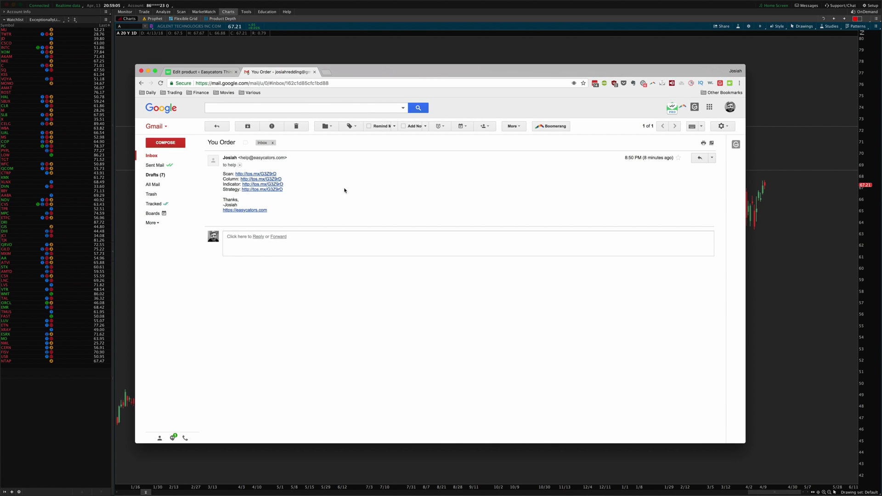
mouse_move(336, 495)
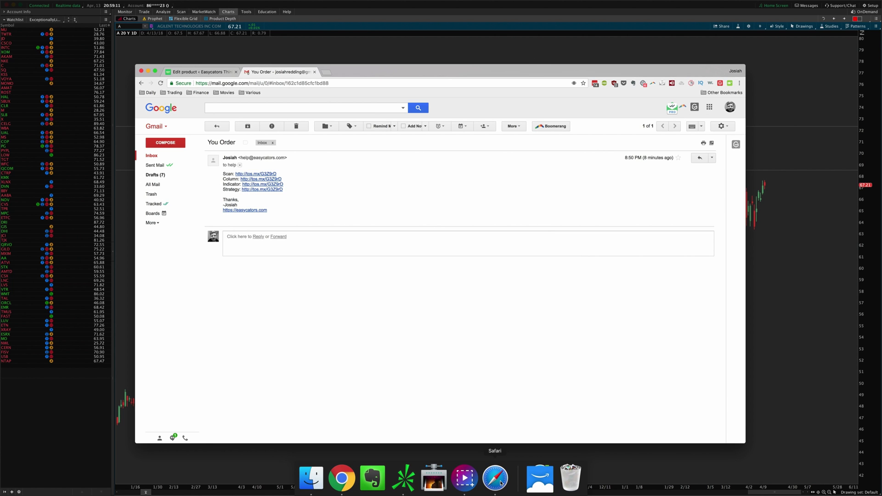
Open the shared Scan link in Safari and allow it to launch thinkorswim.
left_click(500, 482)
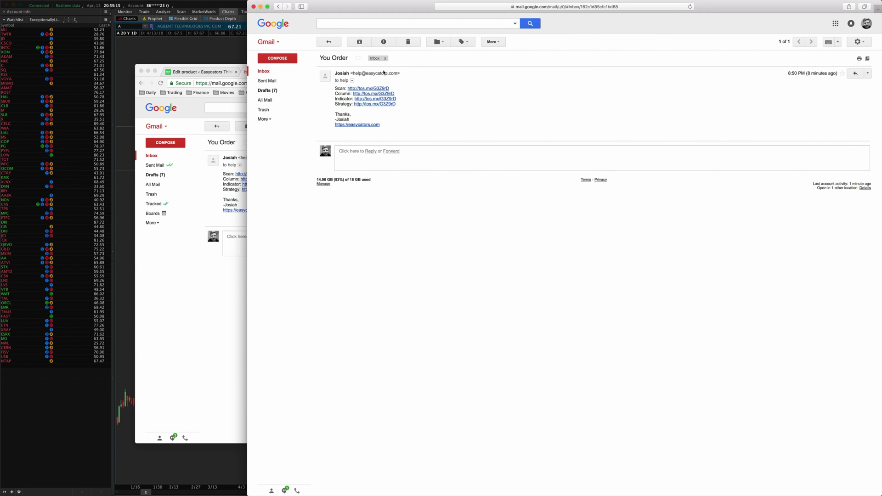
left_click(384, 88)
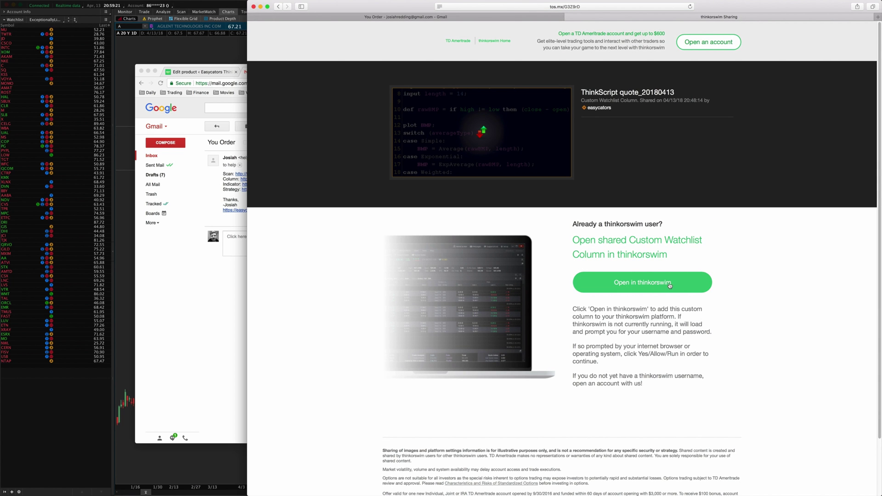
left_click(649, 286)
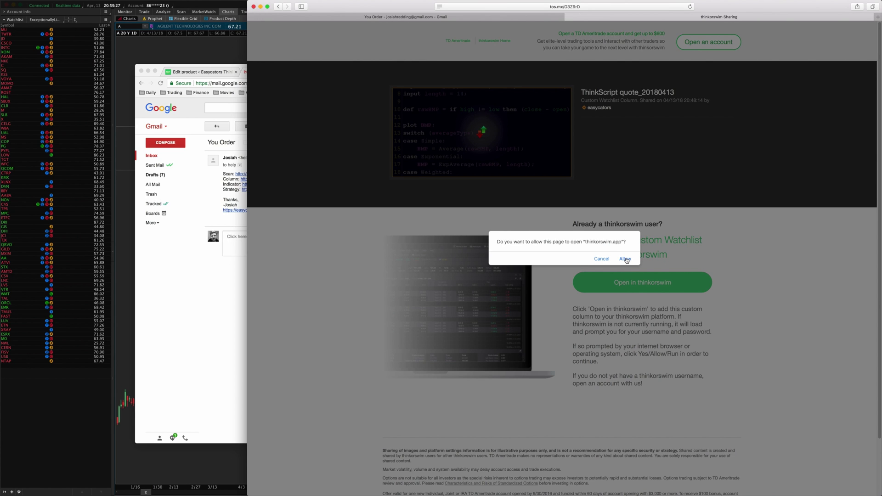
left_click(625, 260)
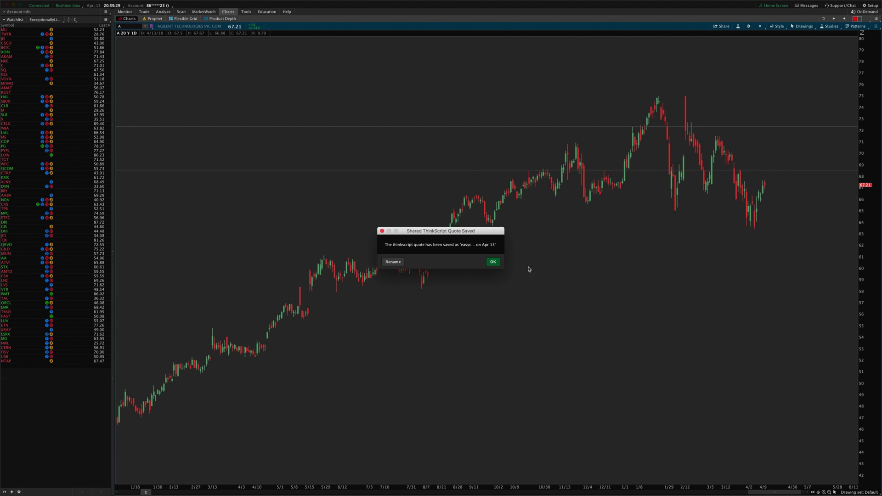
Rename the imported thinkScript quote to EZ_EarningsCol and switch back to Safari.
left_click(392, 261)
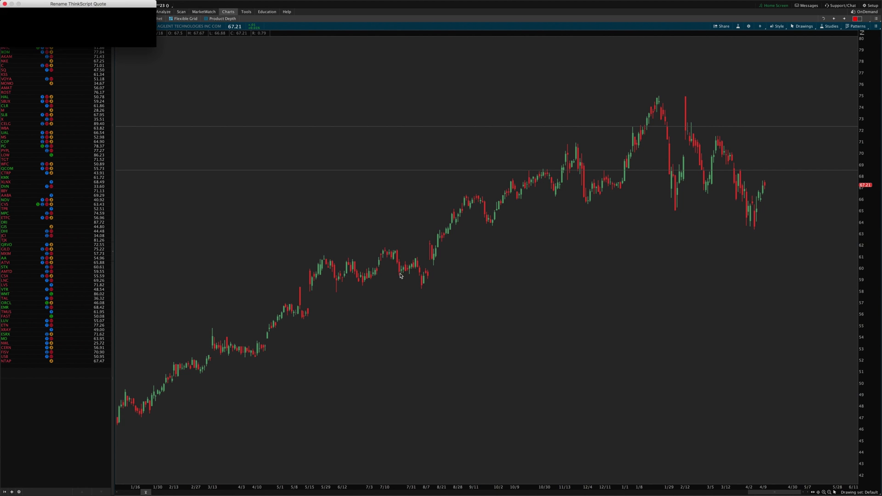
left_click_drag(96, 4, 471, 284)
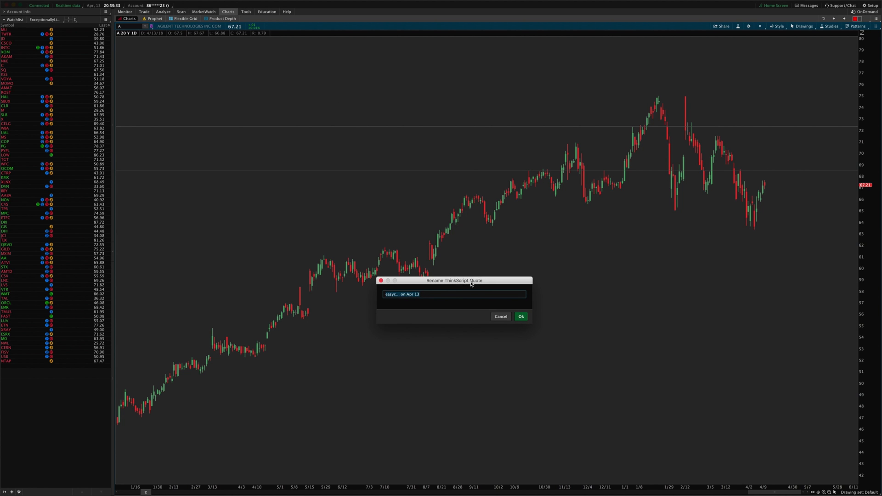
type("EZ")
left_click(521, 317)
key("super+Tab")
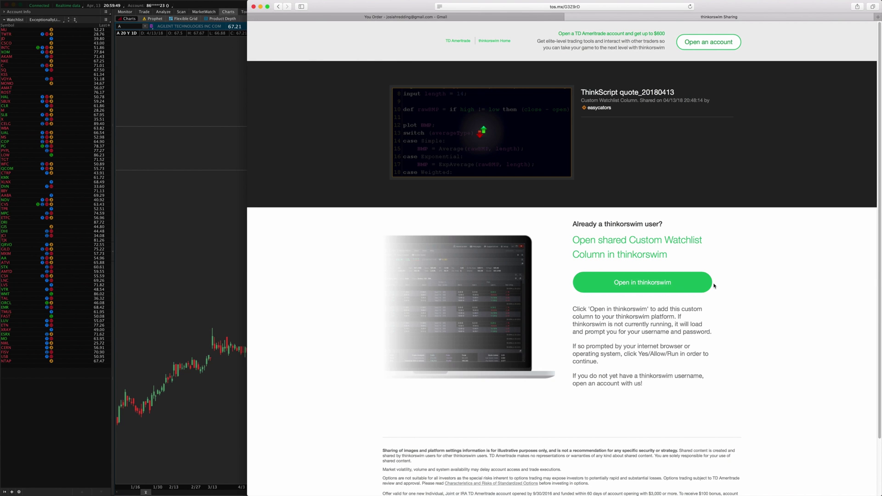
Copy the Scan link address from the Gmail order email and return to thinkorswim.
key("super+Tab")
key("super+Tab")
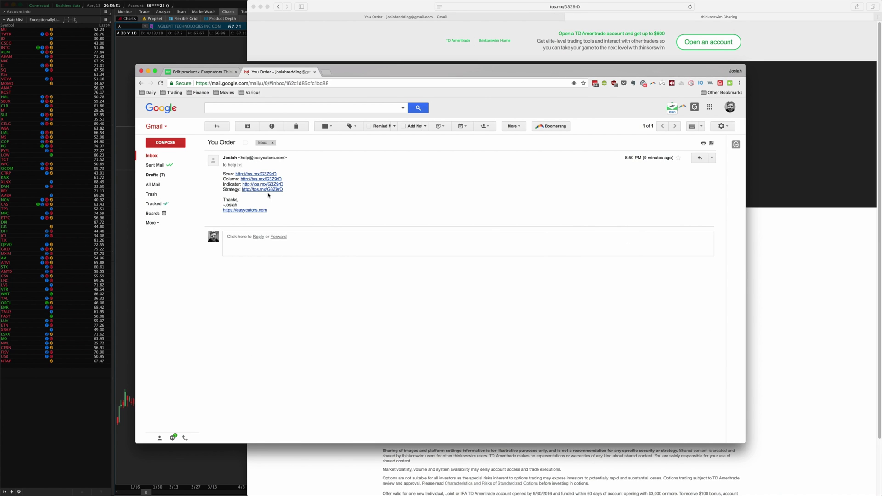
left_click_drag(277, 174, 236, 172)
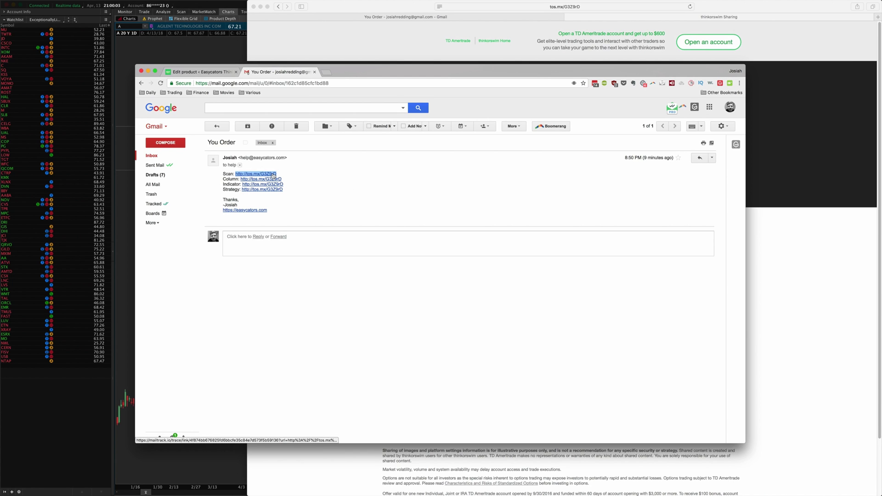
right_click(243, 174)
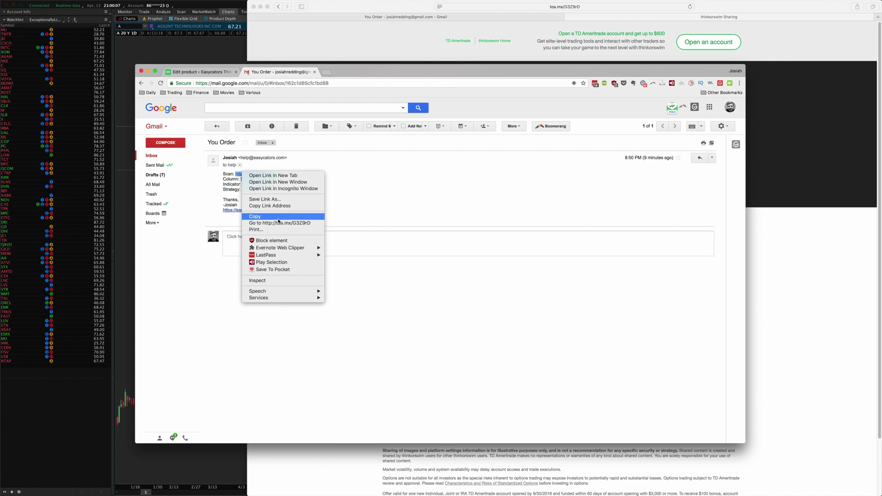
left_click(269, 217)
left_click(219, 47)
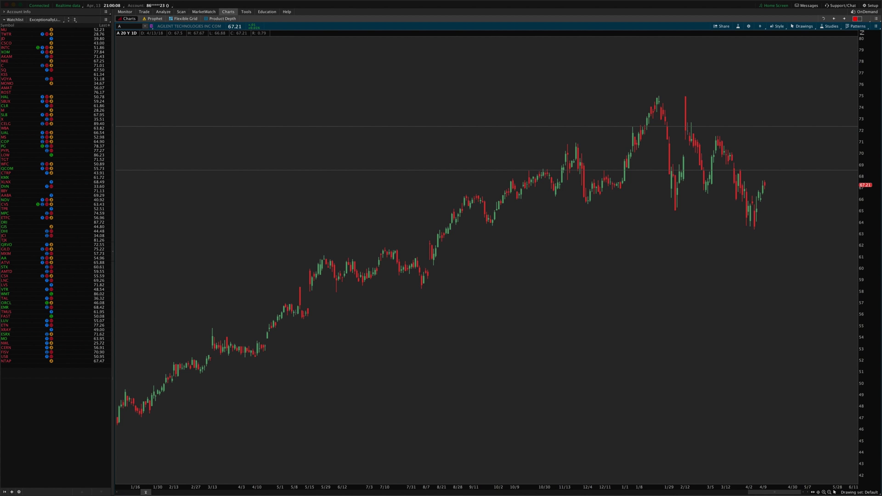
Import the copied tos.mx link through Setup > Open shared item, previewing then opening it.
left_click(872, 5)
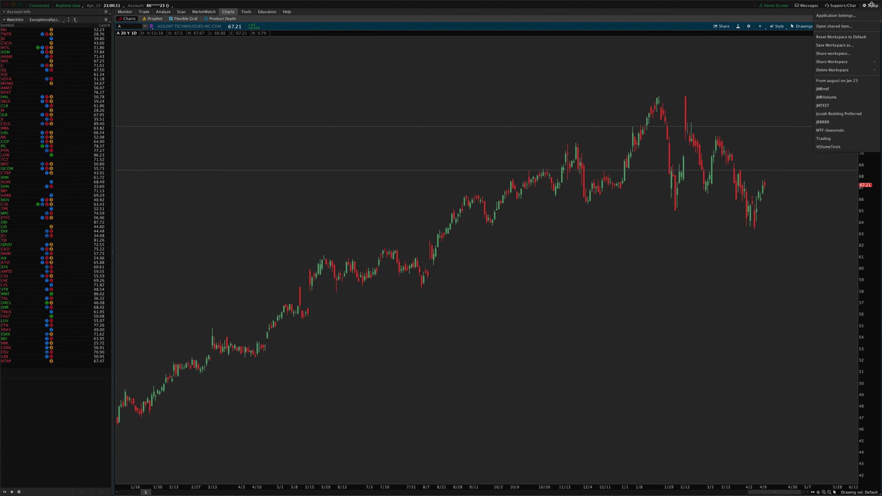
left_click(838, 26)
key("ctrl+v")
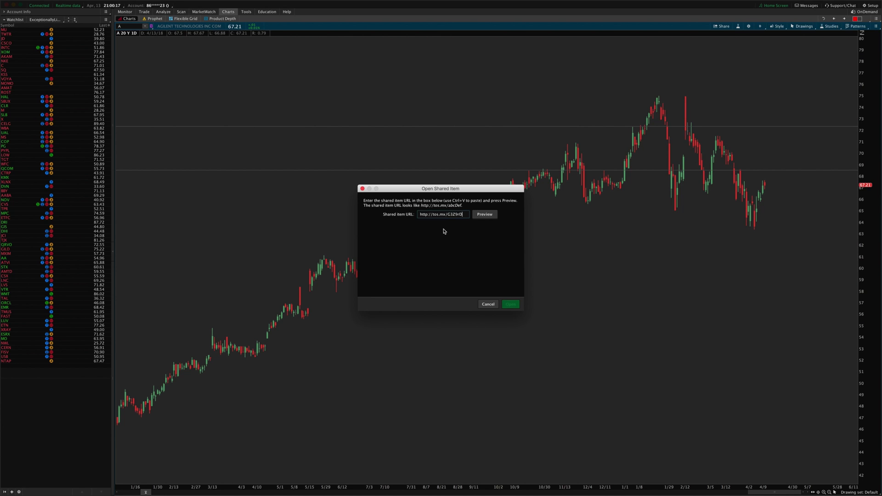
left_click(485, 216)
left_click(557, 306)
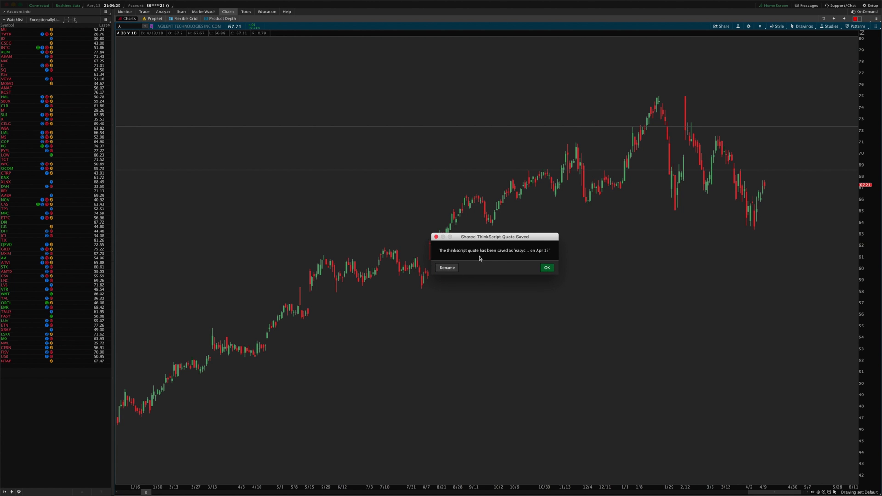
Rename the newly saved thinkScript quote to EZ_EarningCol1.
left_click(447, 268)
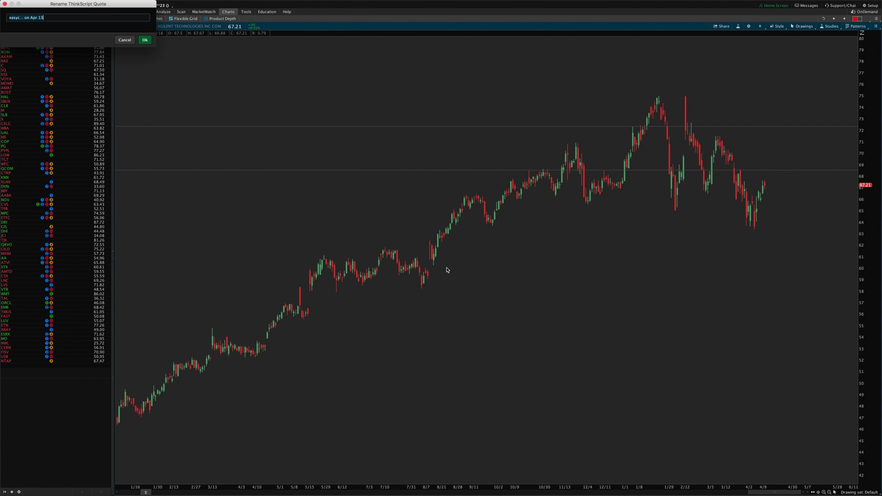
left_click_drag(134, 5, 577, 231)
type("EZ_EarningCol1")
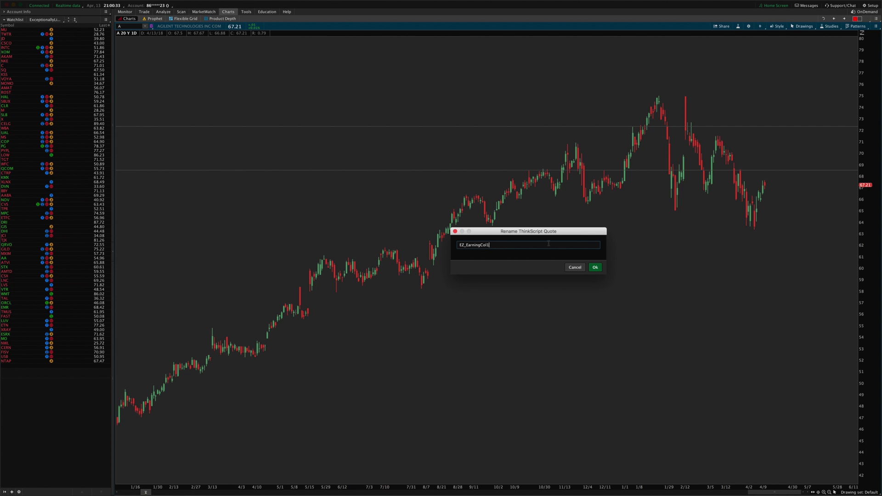
left_click(596, 268)
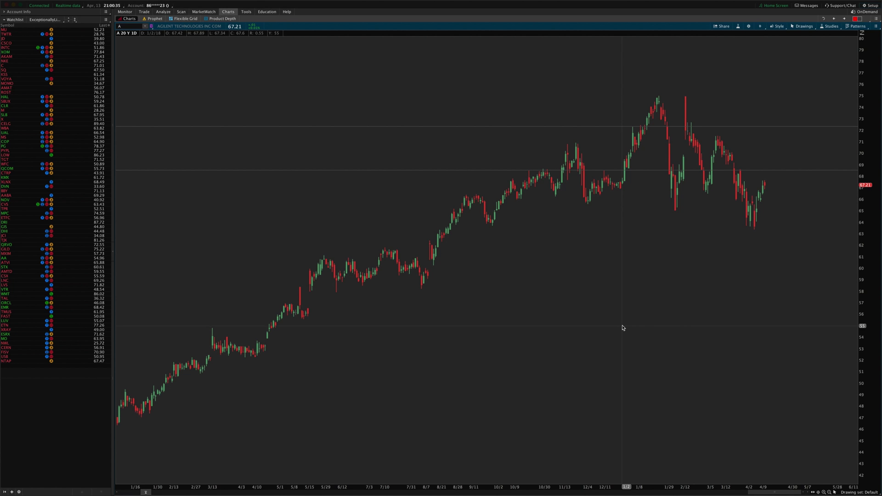
Clear the Scan link selection in Gmail and return to the thinkorswim chart.
key("super+Tab")
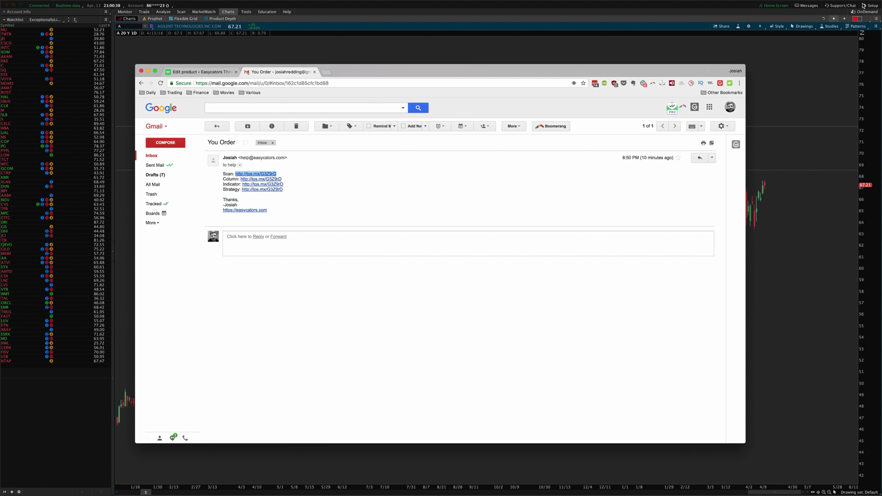
left_click(303, 189)
left_click(407, 25)
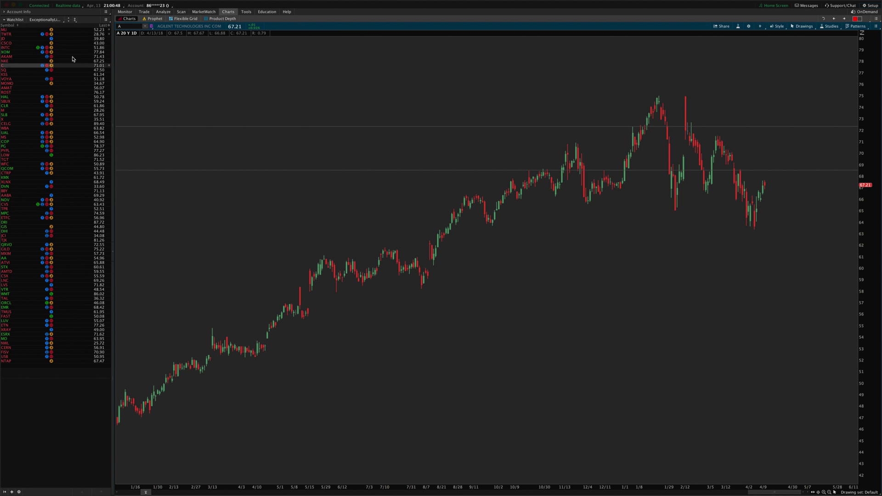
Glance at the market quotes grid, then return to the chart view.
mouse_move(192, 13)
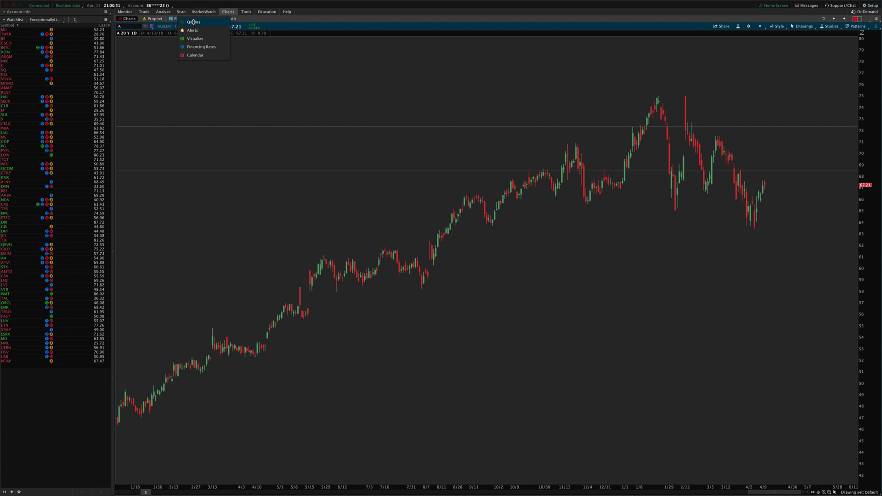
left_click(192, 22)
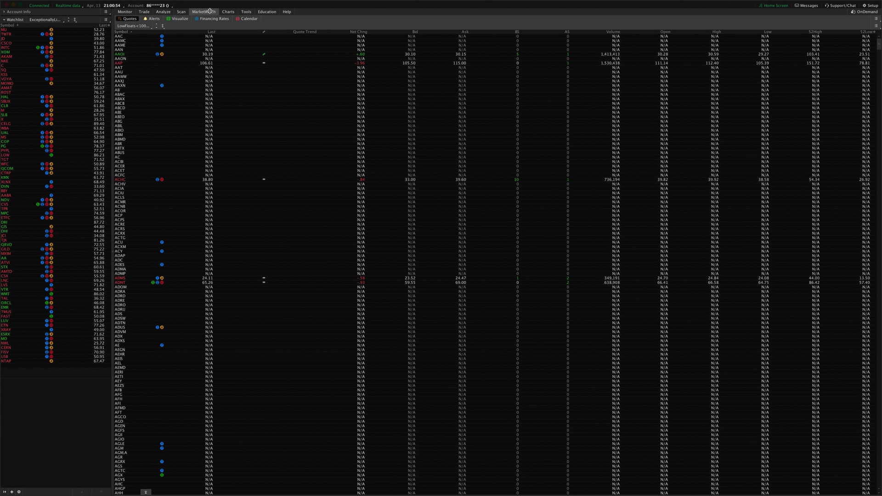
mouse_move(233, 12)
left_click(229, 11)
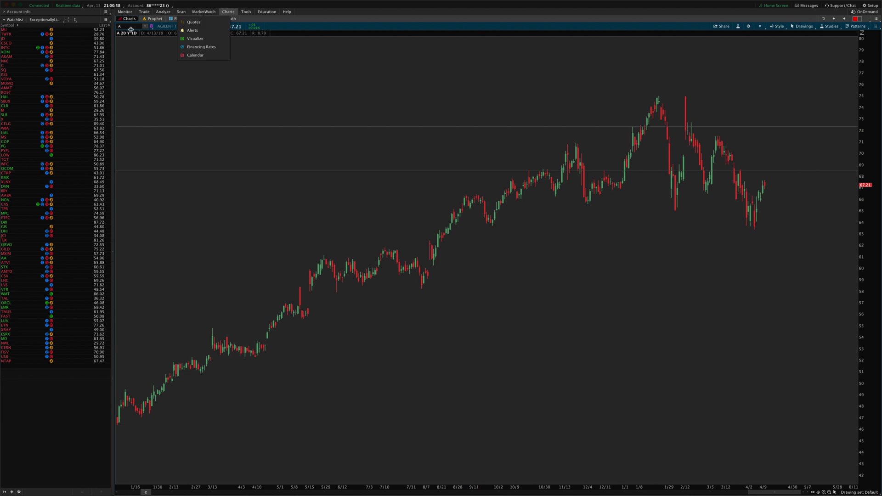
In Customize watchlist columns, search 'earning' and add EZBarsToEarnings and EZEarningsDate to Current Set.
right_click(61, 26)
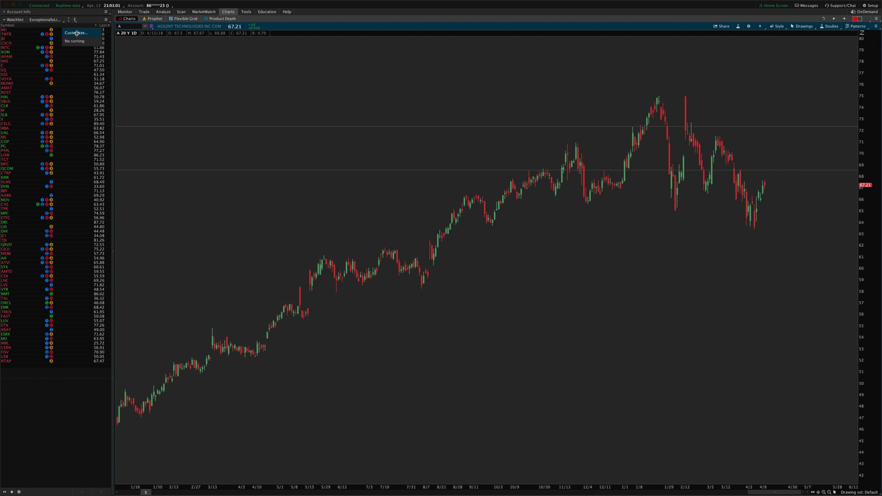
left_click(76, 30)
left_click(51, 58)
type("earning")
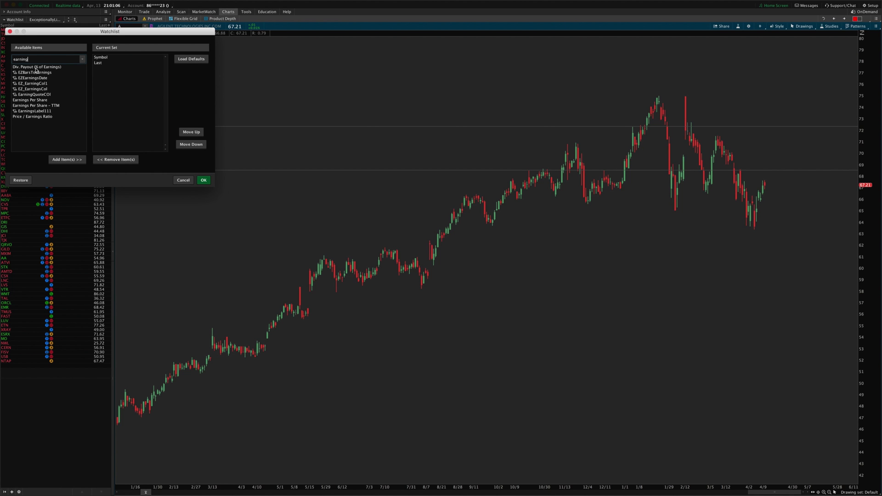
left_click(40, 90)
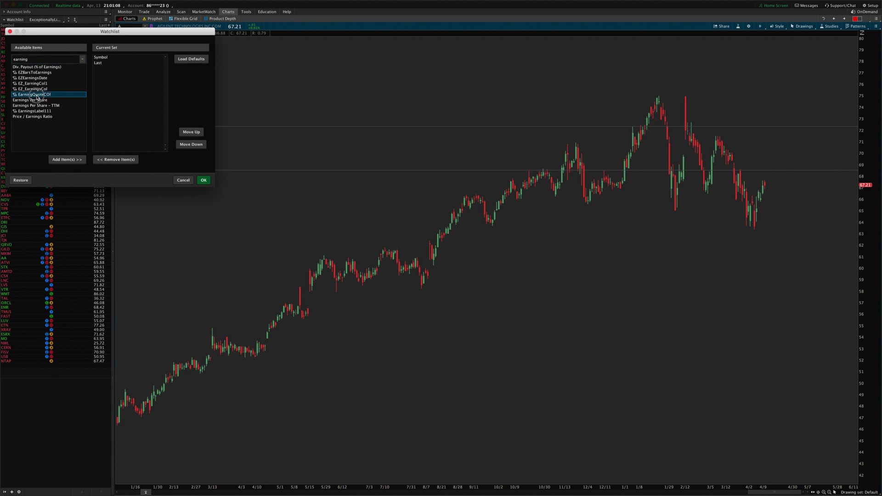
left_click(35, 73)
left_click(38, 78, "shift")
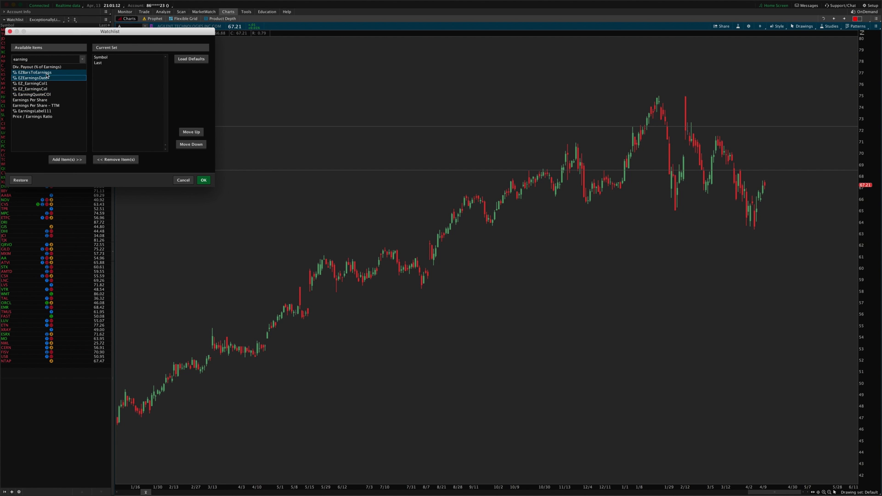
left_click(68, 160)
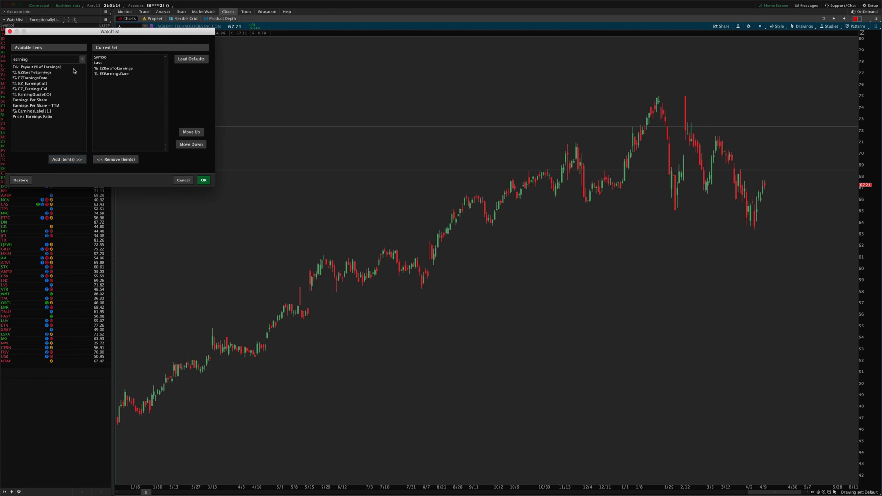
Re-search 'earn', select both earnings columns in Current Set, and confirm with OK.
double_click(35, 59)
type("ssss")
double_click(32, 58)
type("earn")
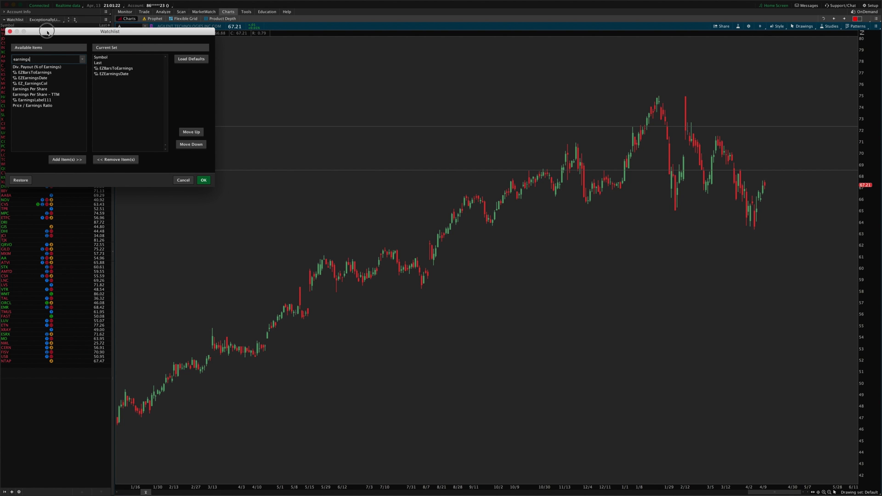
left_click_drag(47, 33, 91, 79)
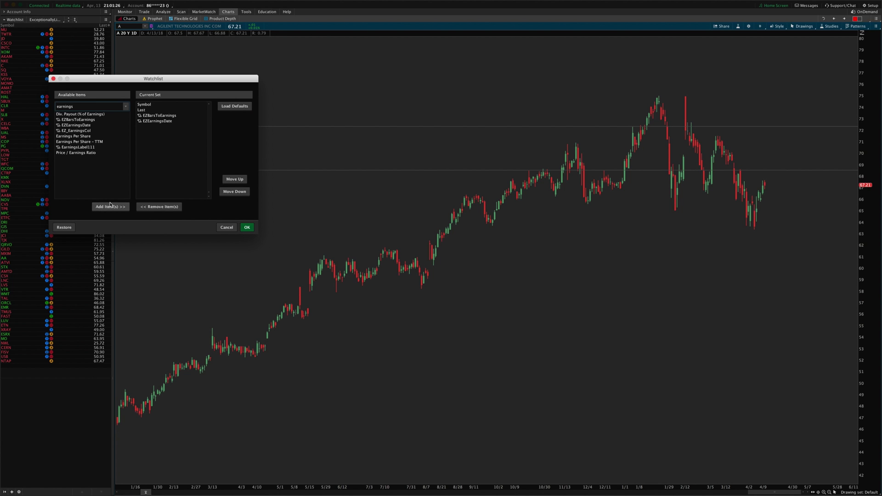
left_click(154, 118)
left_click(155, 121, "shift")
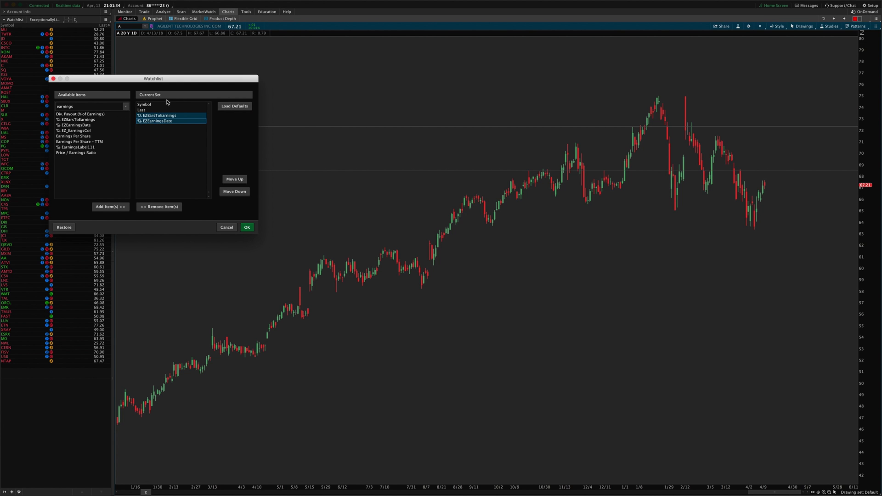
left_click(247, 227)
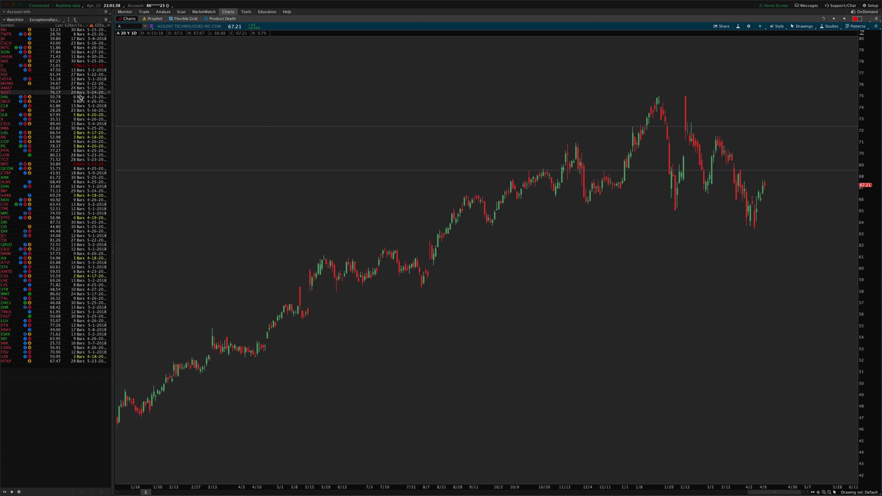
Sort the watchlist by EZBarsToEarnings fewest first, then by earnings date.
left_click(76, 26)
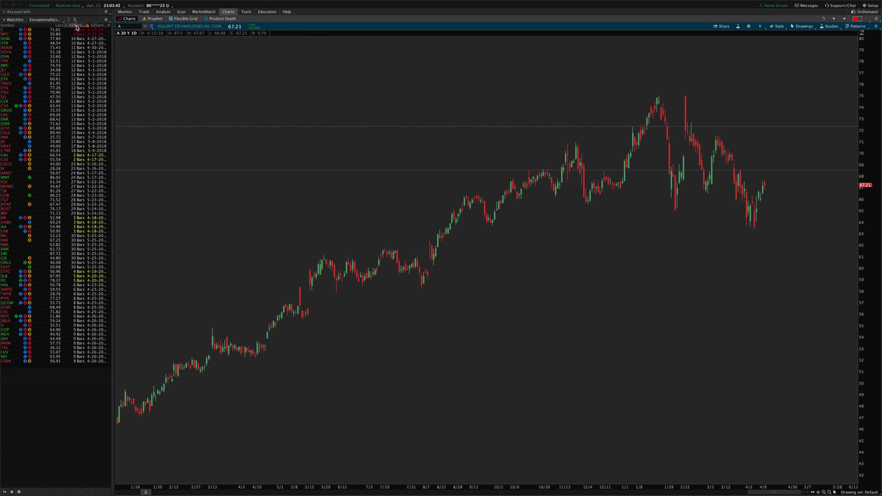
left_click(77, 26)
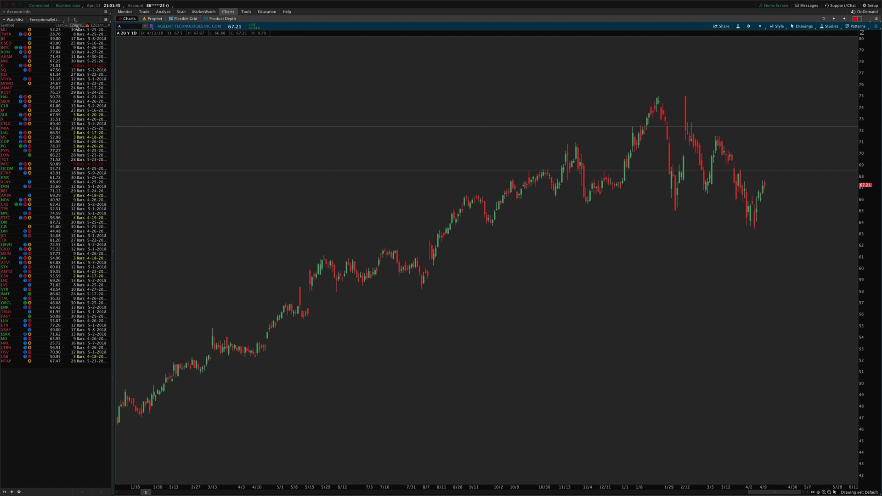
left_click(77, 27)
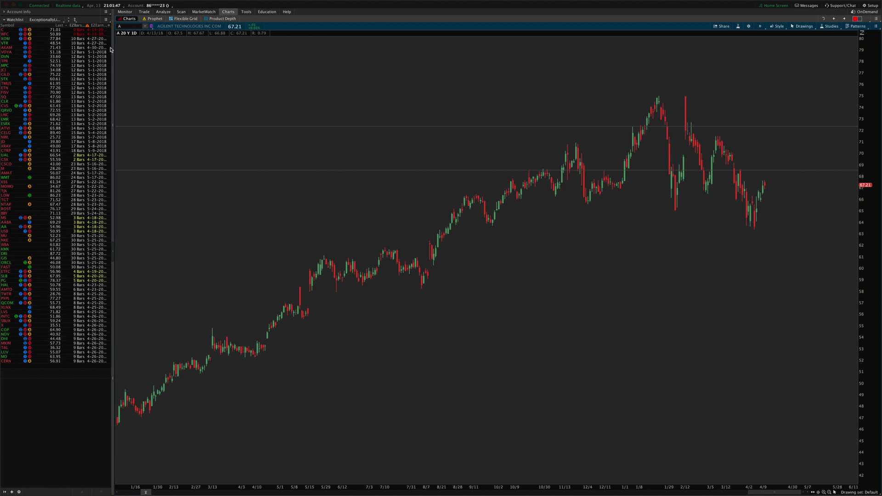
left_click(98, 27)
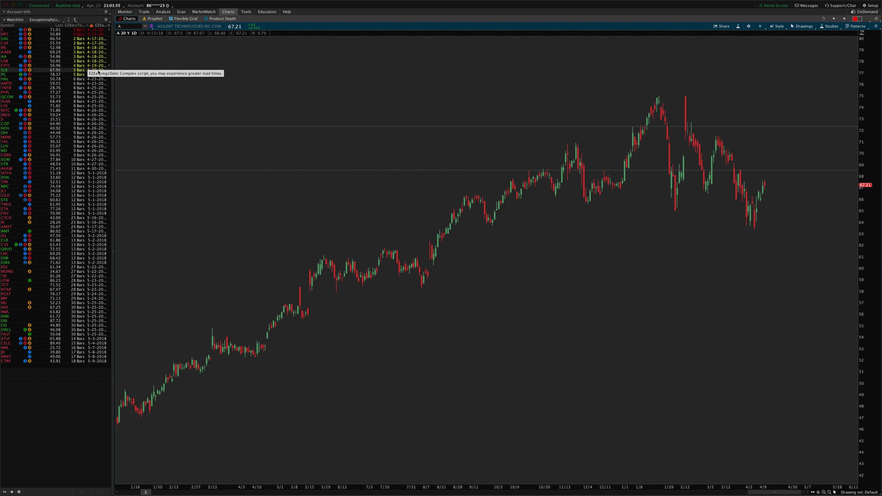
Open Edit formula for the earnings date column.
right_click(99, 26)
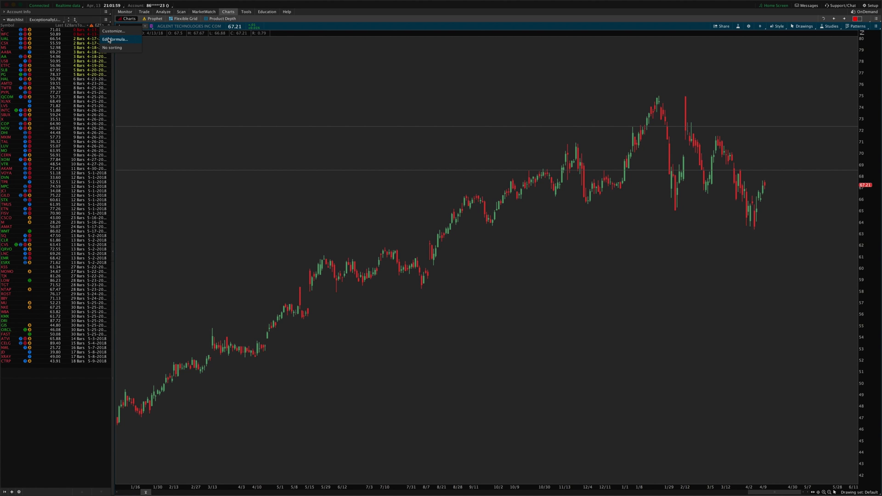
left_click(109, 39)
left_click(112, 39)
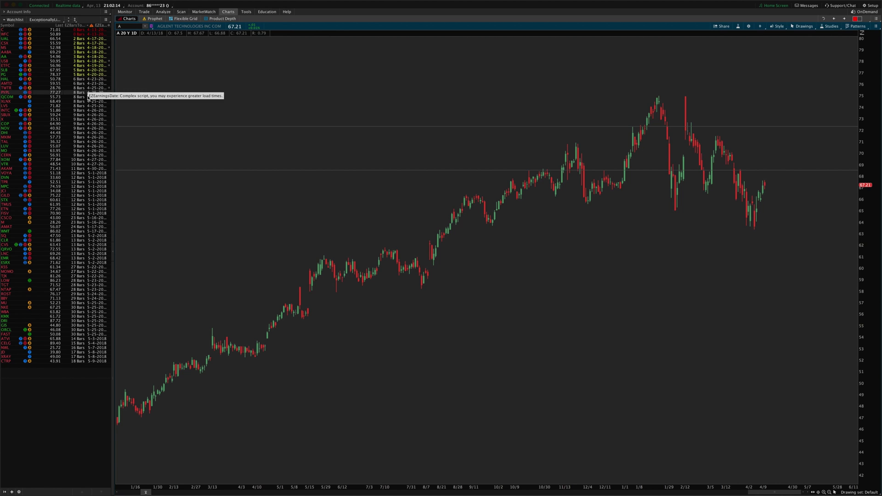
Open the chart's studies editor and browse the study options list.
left_click(739, 26)
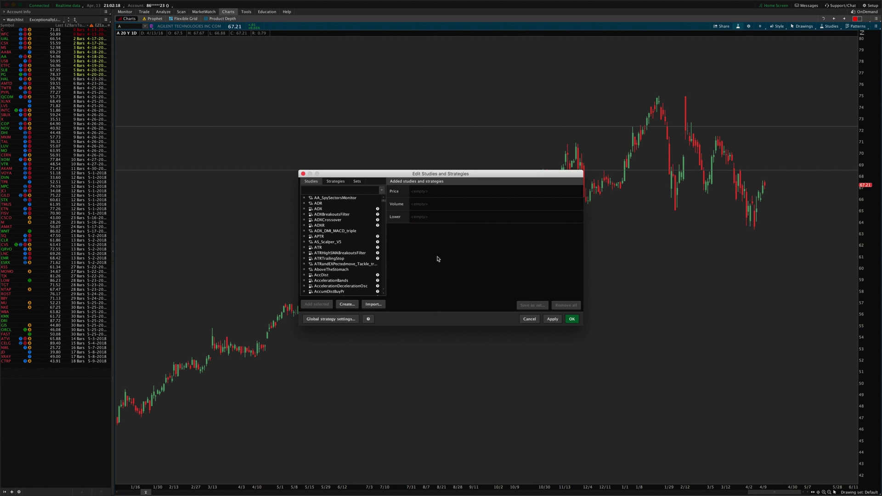
mouse_move(470, 176)
left_mouse_down()
mouse_move(588, 284)
mouse_move(483, 177)
left_mouse_up()
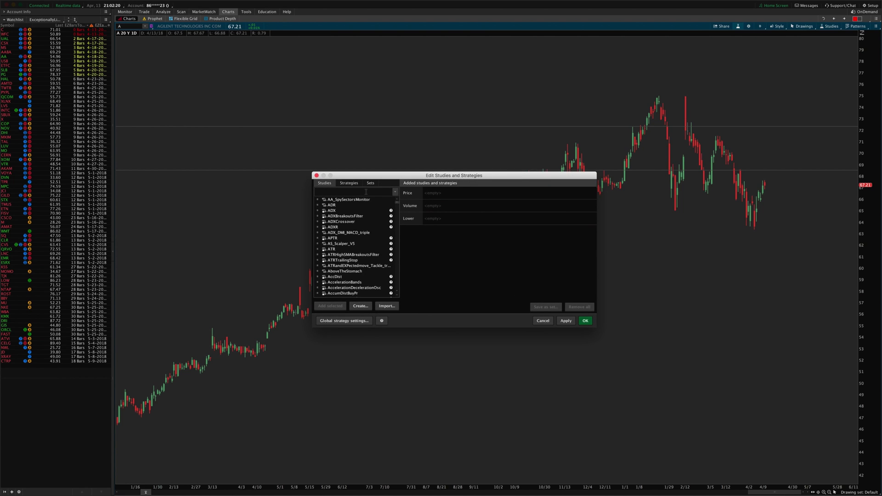
key("Escape")
left_click(830, 27)
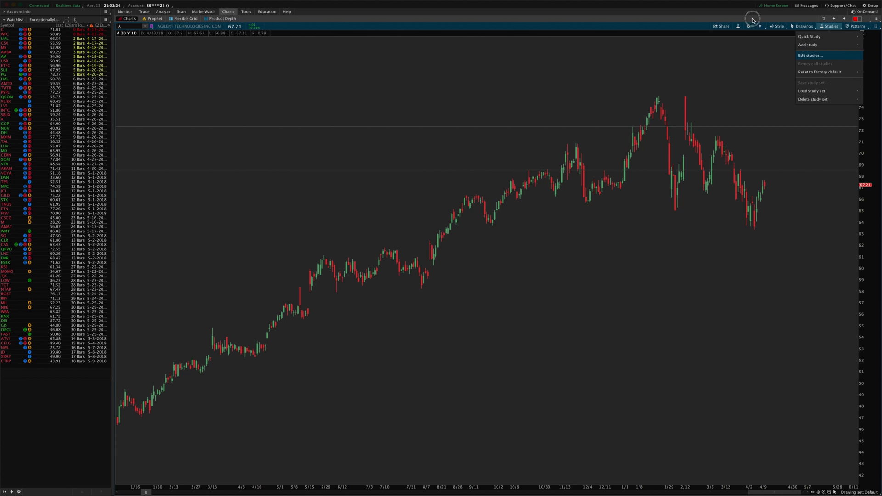
left_click(738, 27)
Add the EZ_NextEarningsLabel and EZ_EarningsEarlyWarning studies to the price chart and apply them.
left_click(737, 27)
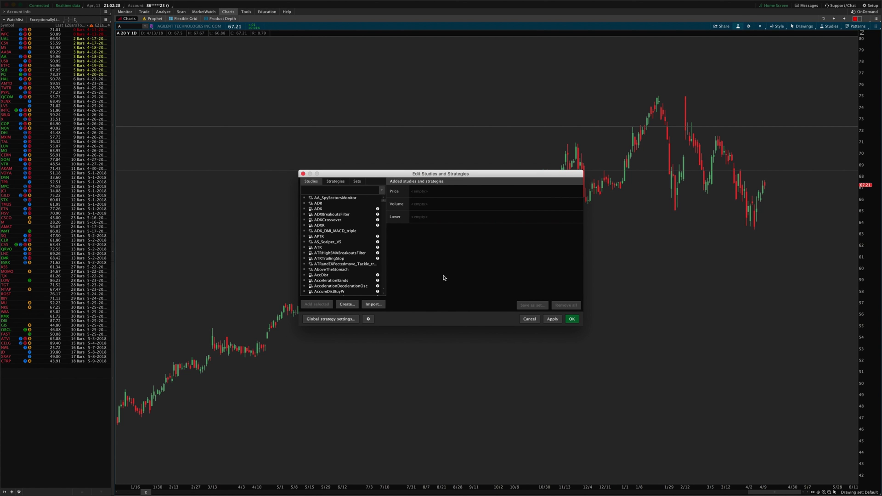
left_click(362, 193)
left_click_drag(435, 174, 454, 157)
type("EARNINGs")
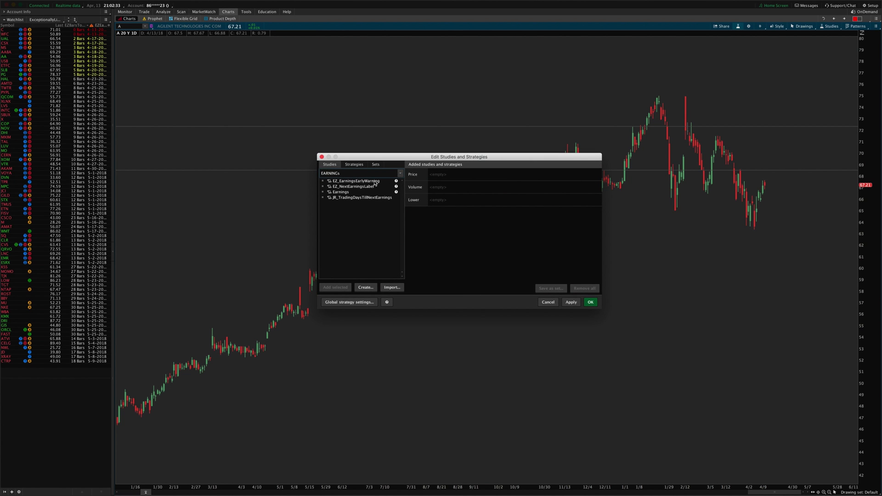
left_click(373, 187)
left_click(371, 181, "shift")
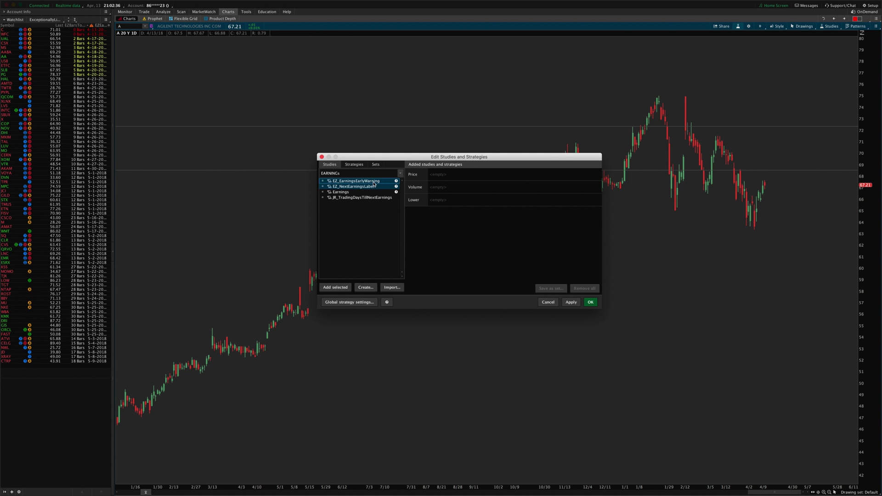
left_click(340, 287)
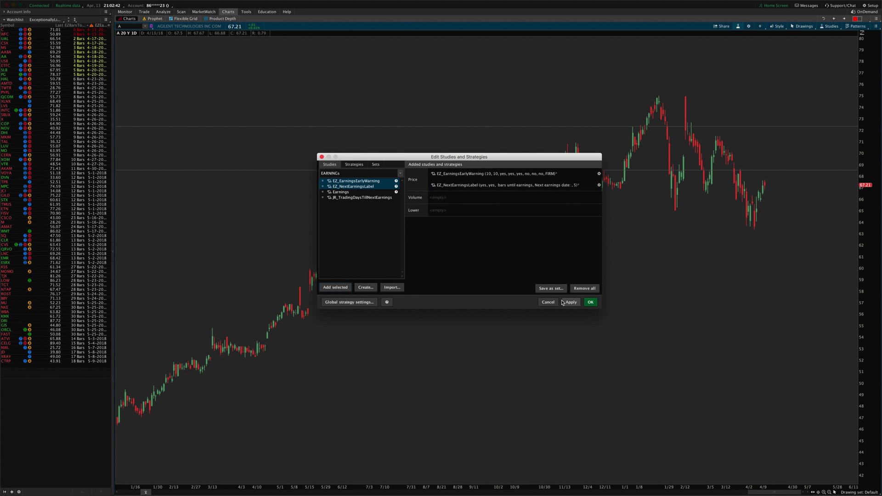
left_click(590, 303)
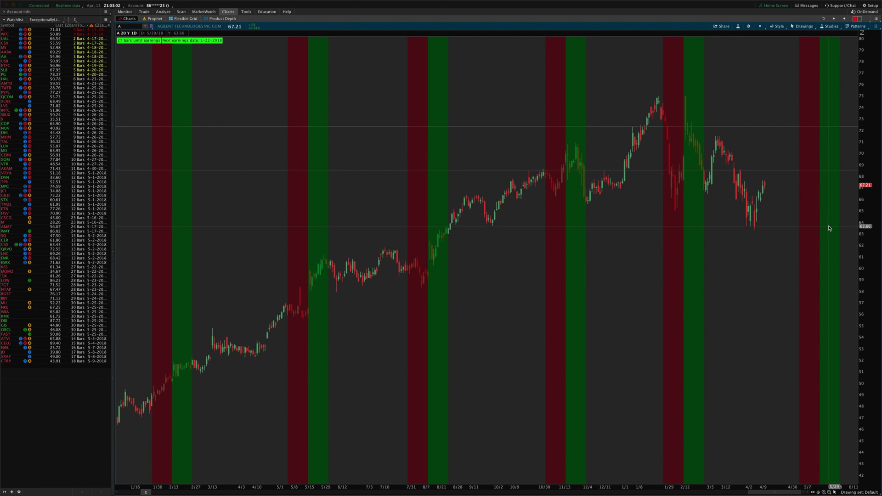
Open the chart settings from the Style menu and go to the Time axis tab.
mouse_move(761, 282)
left_mouse_down()
mouse_move(801, 281)
mouse_move(762, 282)
left_mouse_up()
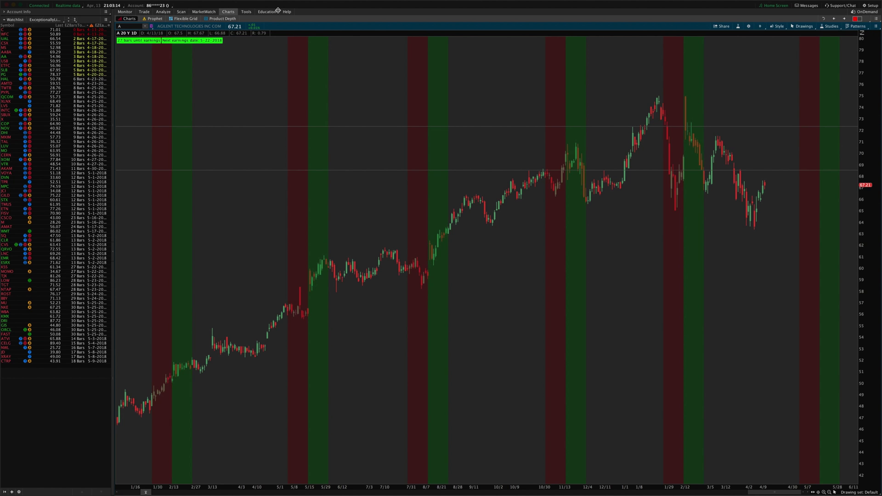
left_click(749, 26)
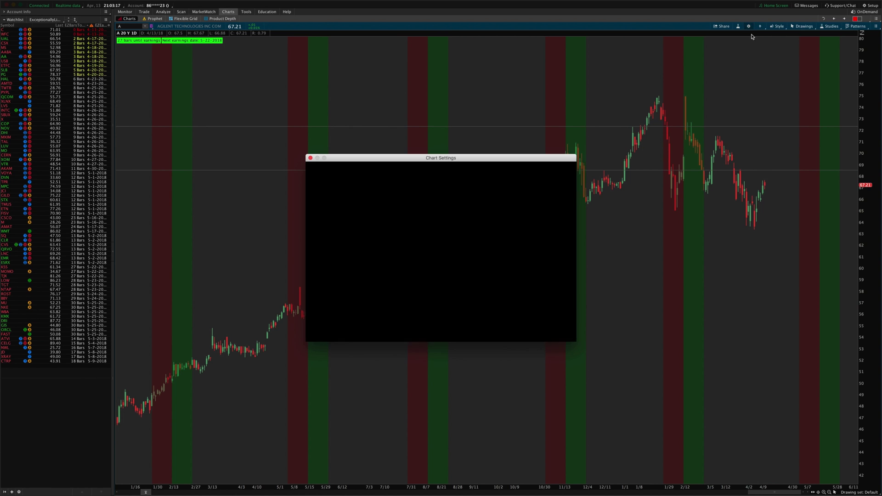
left_click(781, 26)
left_click(753, 47)
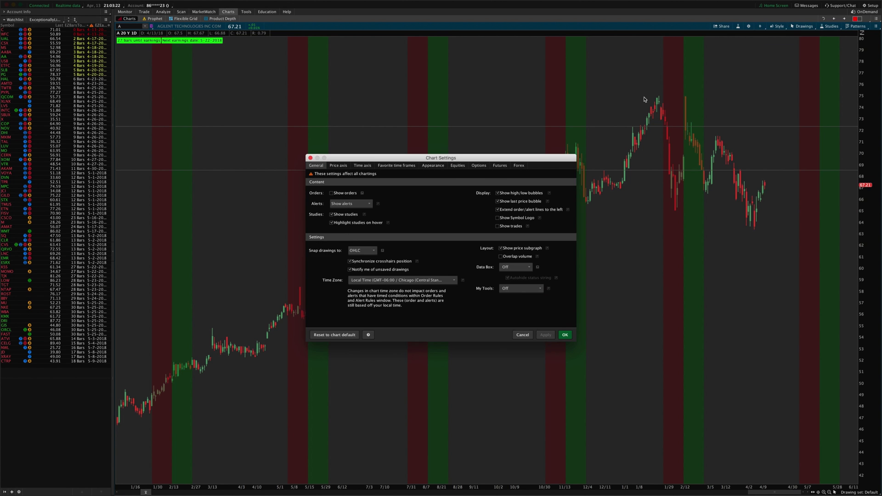
left_click_drag(484, 155, 512, 160)
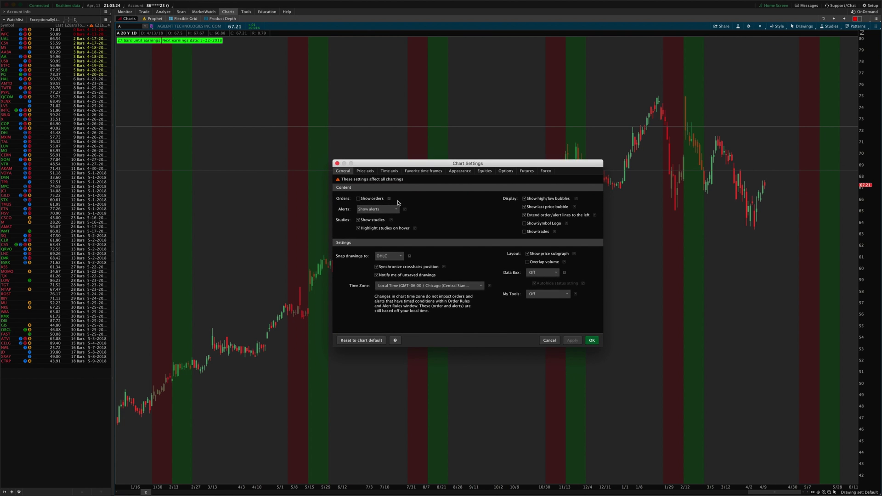
left_click(388, 172)
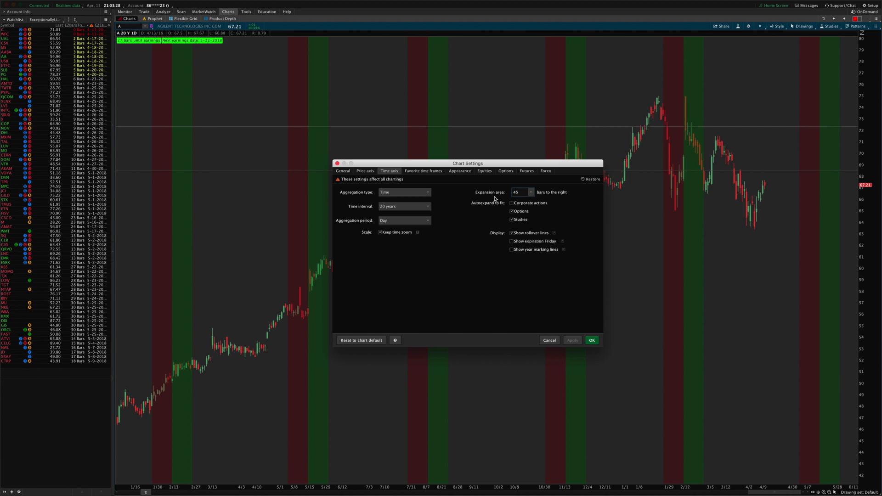
Change the expansion area from 45 to 30 bars, apply it, and confirm with OK.
double_click(522, 192)
left_click(572, 341)
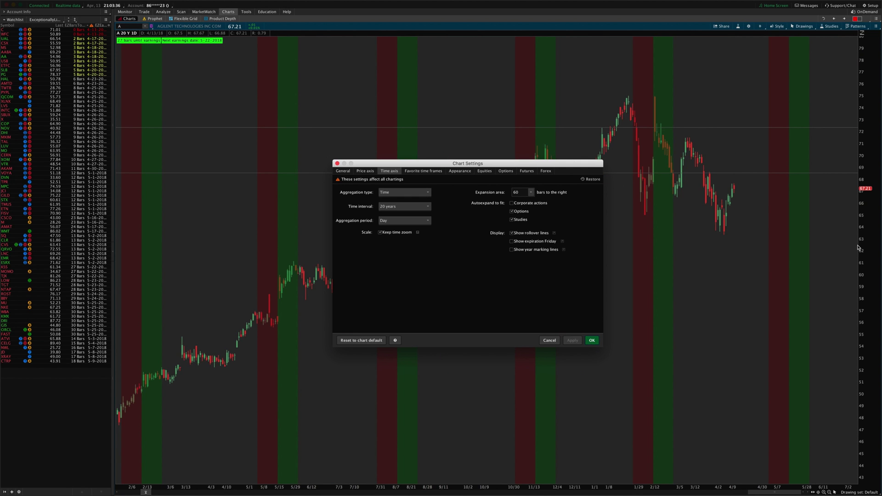
double_click(522, 193)
type("3")
left_click(571, 341)
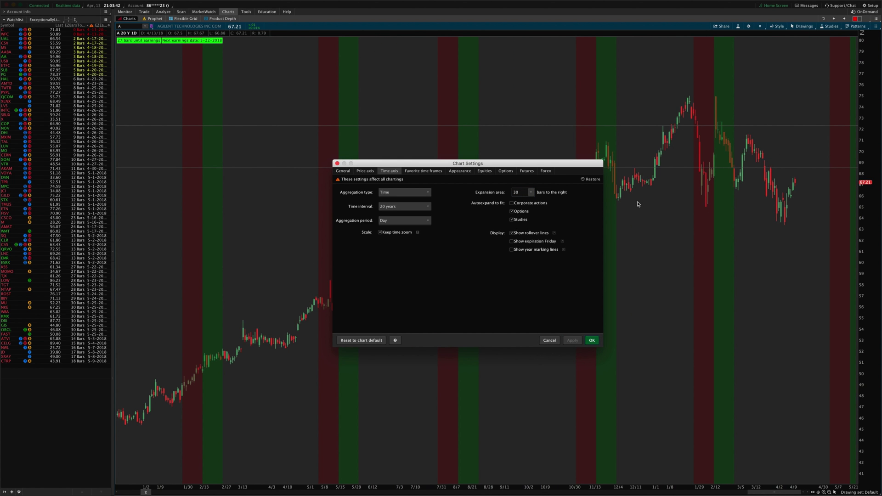
left_click(592, 340)
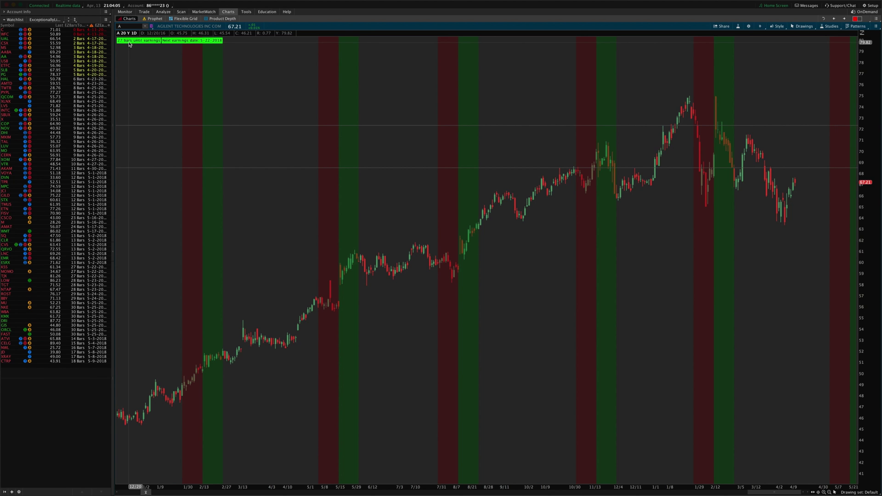
Switch the Agilent chart to a 180-day, 4-hour time frame.
left_click(761, 26)
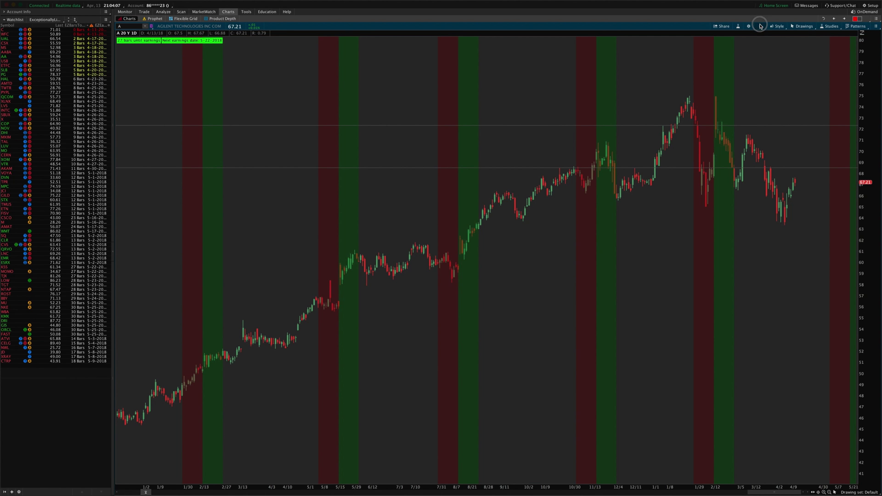
left_click(738, 99)
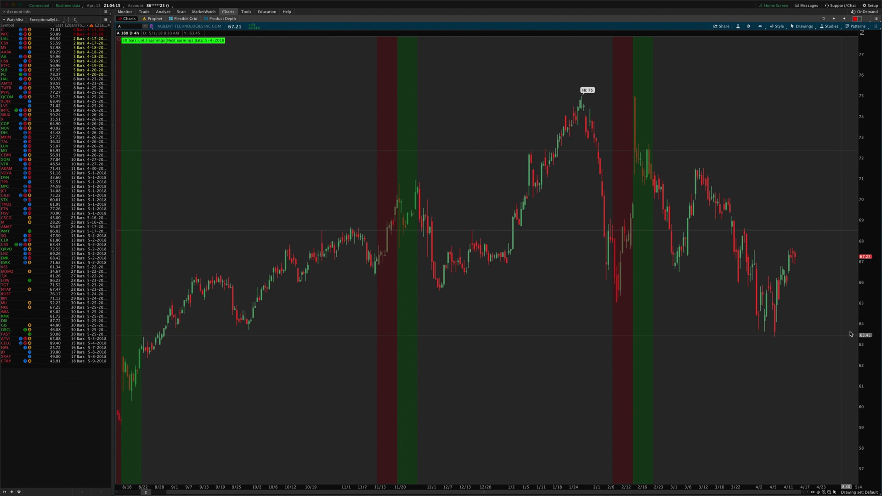
left_click(750, 26)
key("Escape")
Set the time-axis expansion area to 150 bars and view the earnings bands ahead.
left_click(748, 26)
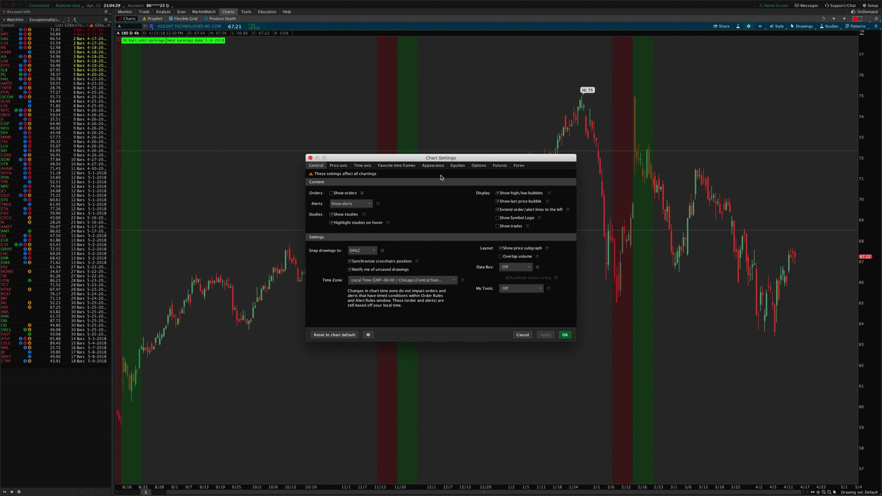
left_click(362, 166)
left_click(497, 186)
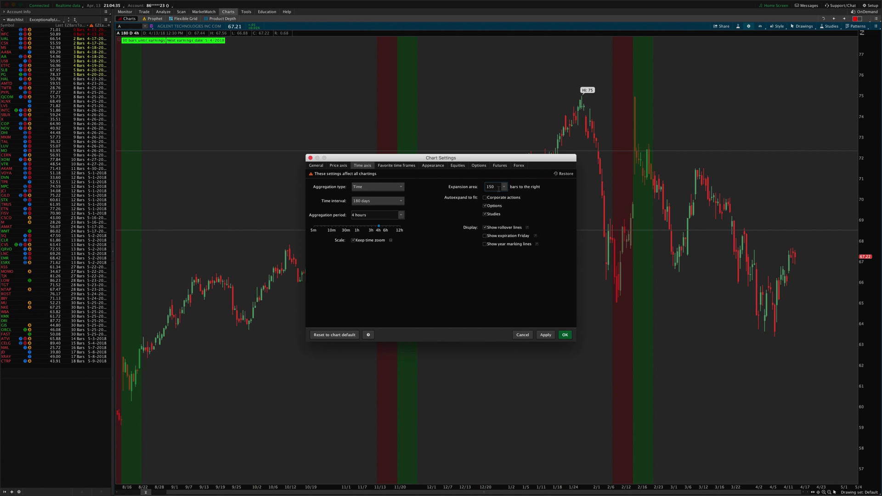
left_click(546, 334)
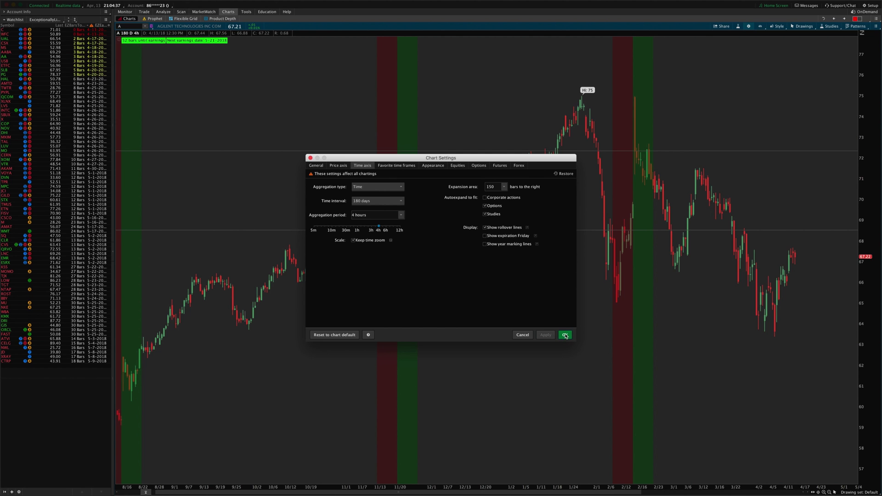
left_click(565, 334)
scroll(596, 387, "right", 5)
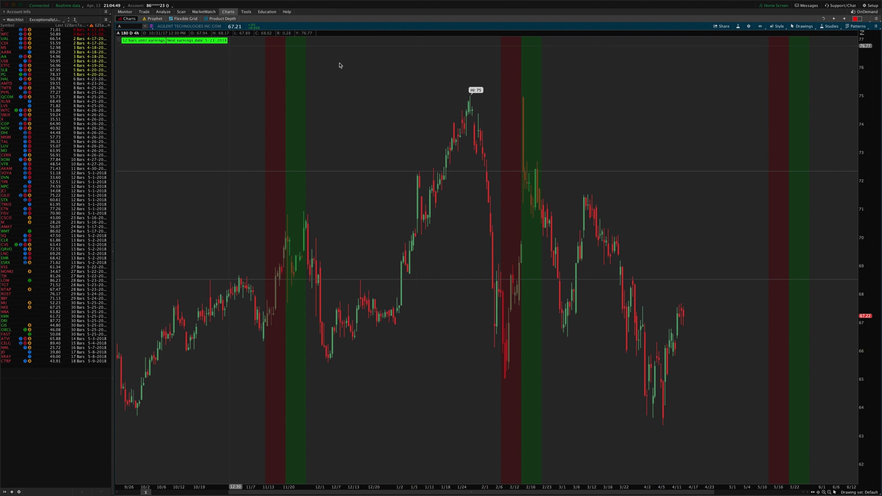
scroll(616, 280, "down", 3)
scroll(616, 280, "down", 5)
scroll(616, 279, "up", 10)
scroll(616, 279, "up", 1)
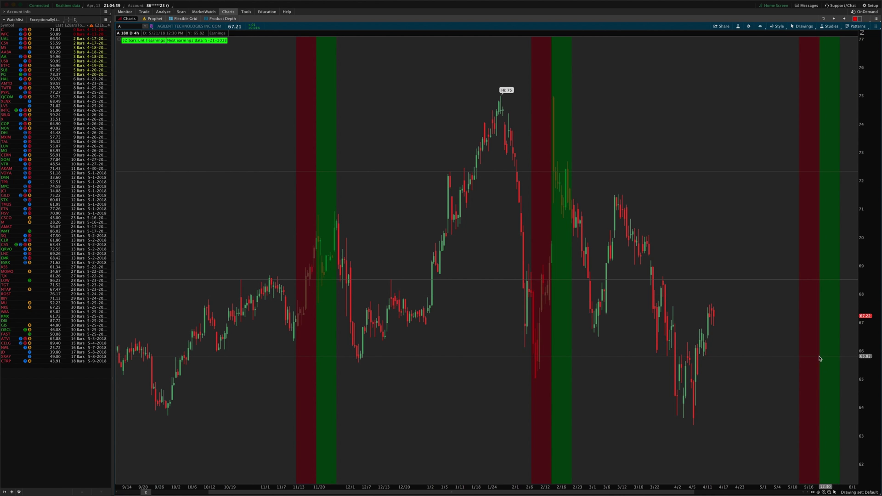
Bring up Stock Hacker with the NoEarnings scan, leaving the watchlist and query menus unchanged.
left_click(182, 13)
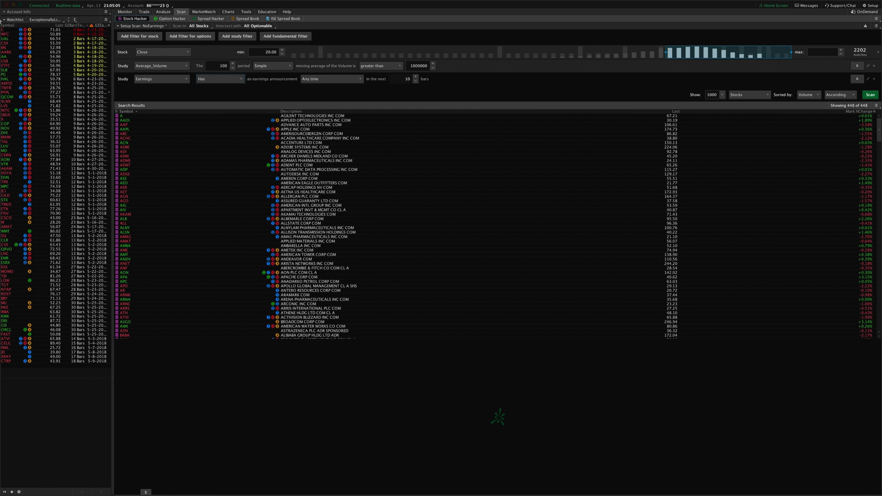
left_click(42, 20)
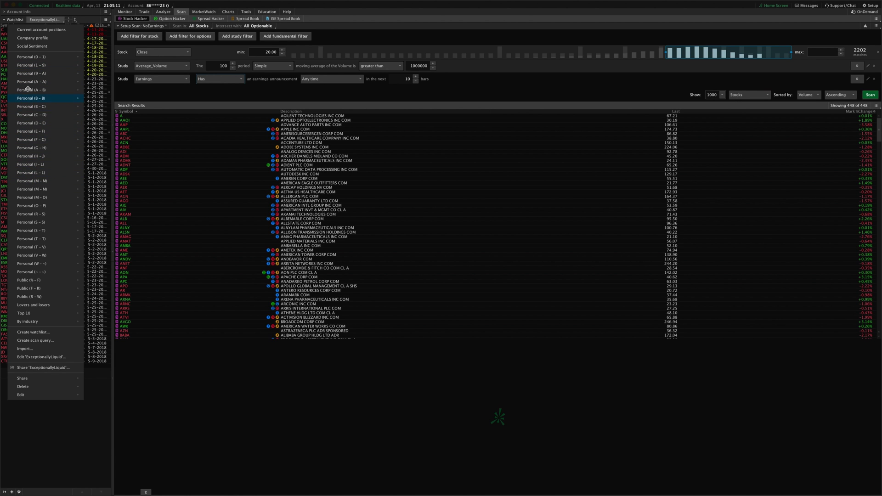
left_click(406, 462)
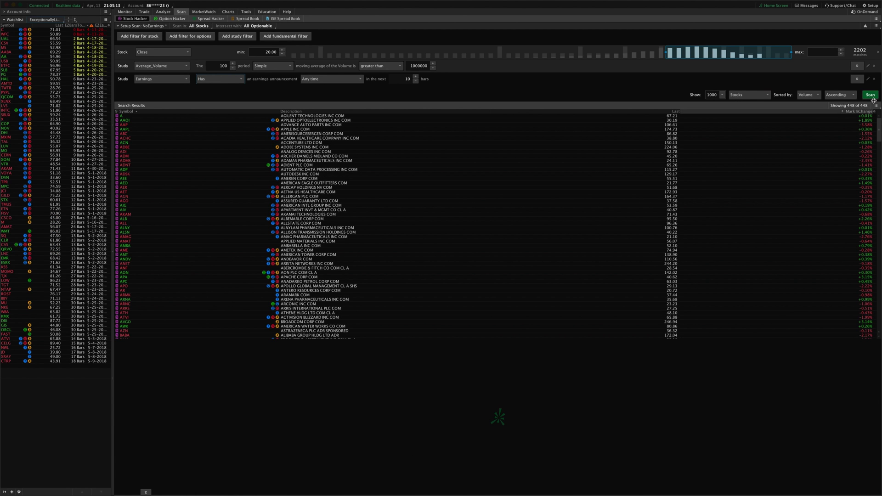
left_click(875, 26)
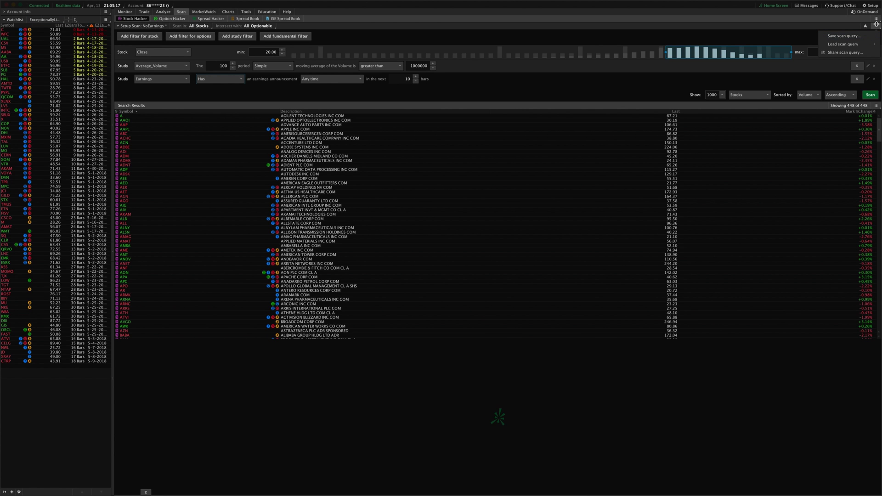
mouse_move(867, 44)
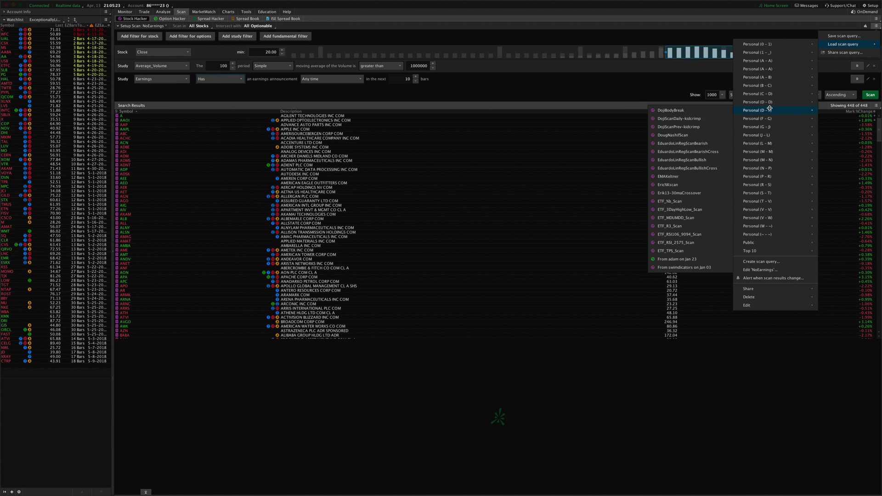
left_click(537, 69)
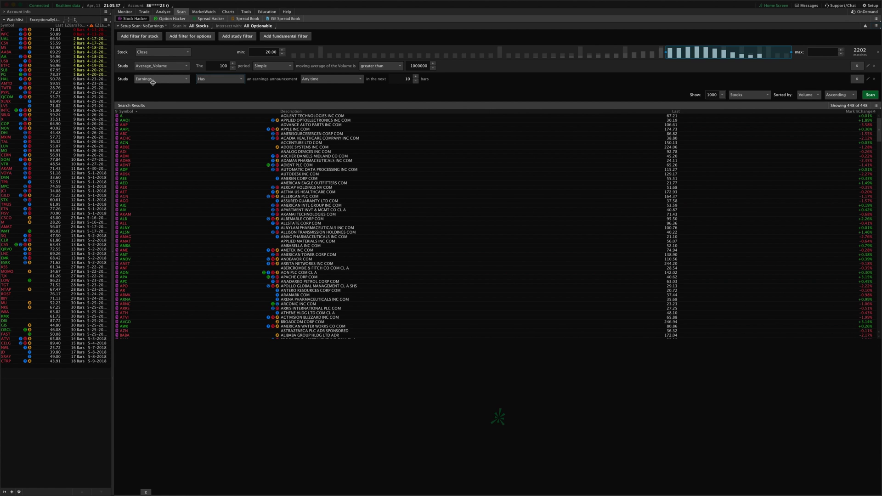
Change the Earnings filter from 'Has' to 'Does Not Have' over the next 10 bars.
left_click(229, 78)
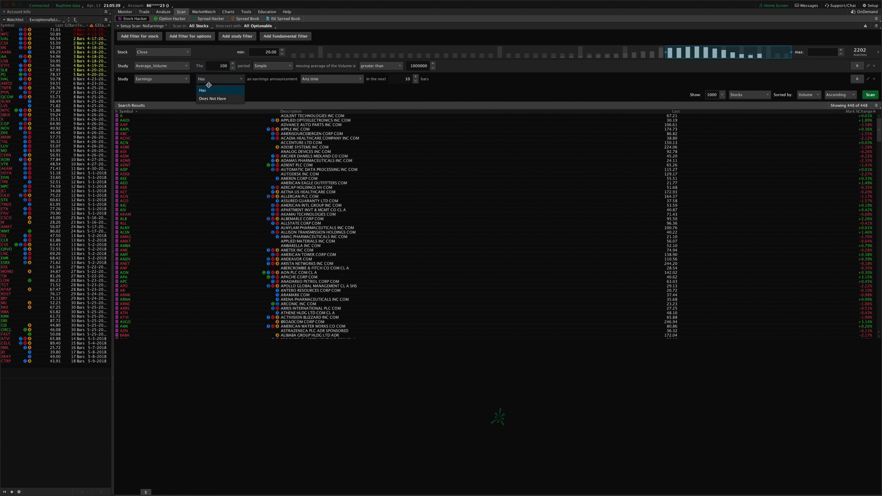
left_click(214, 100)
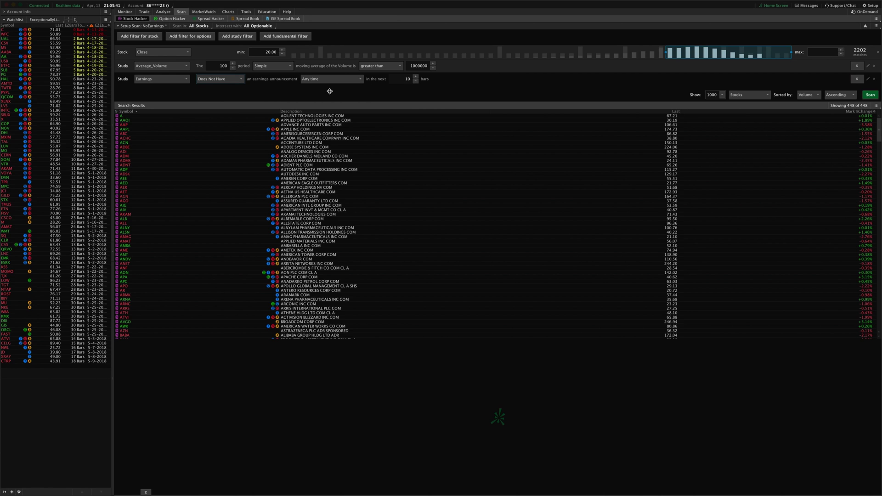
double_click(407, 79)
Review the Intersect with choices and scan query options, leaving both unchanged.
left_click(242, 26)
left_click(266, 26)
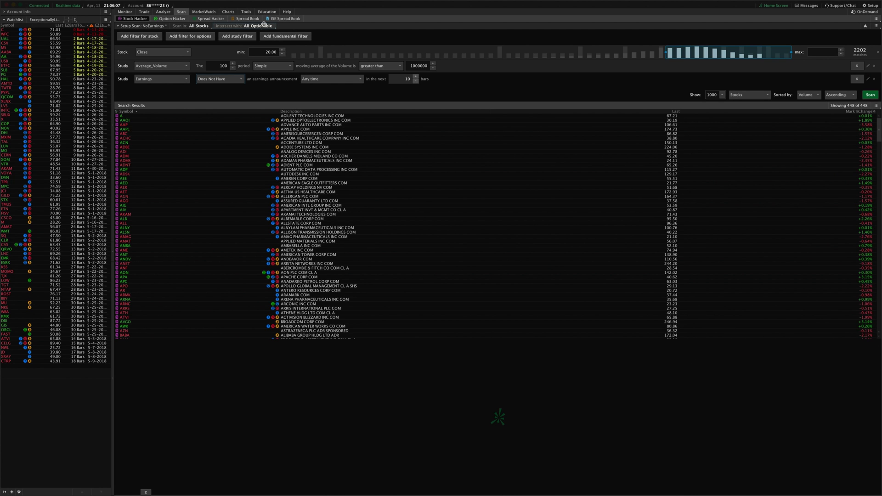
left_click(876, 27)
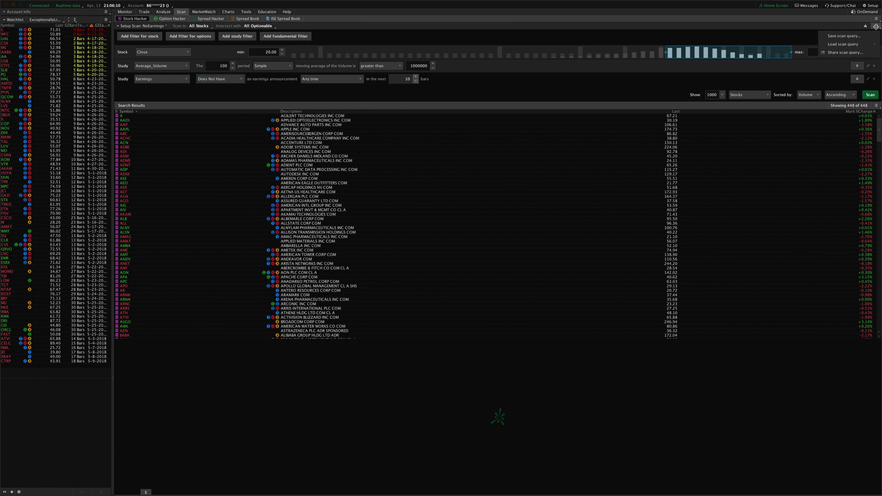
left_click(784, 30)
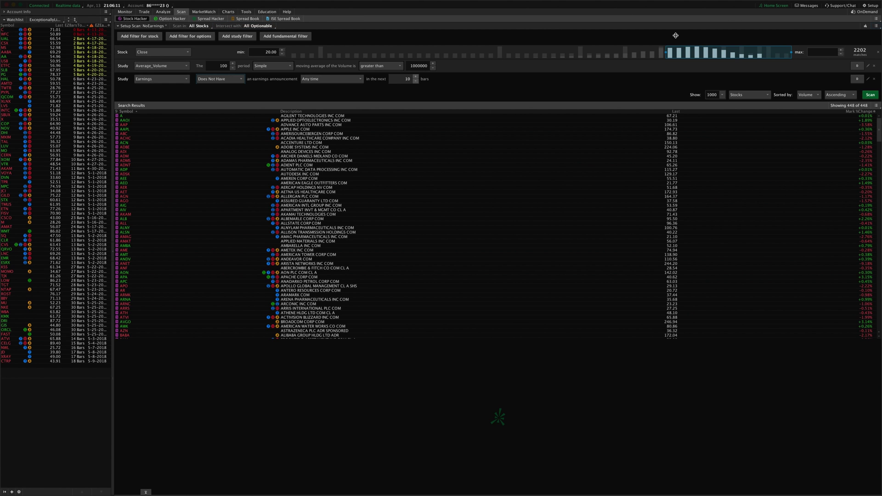